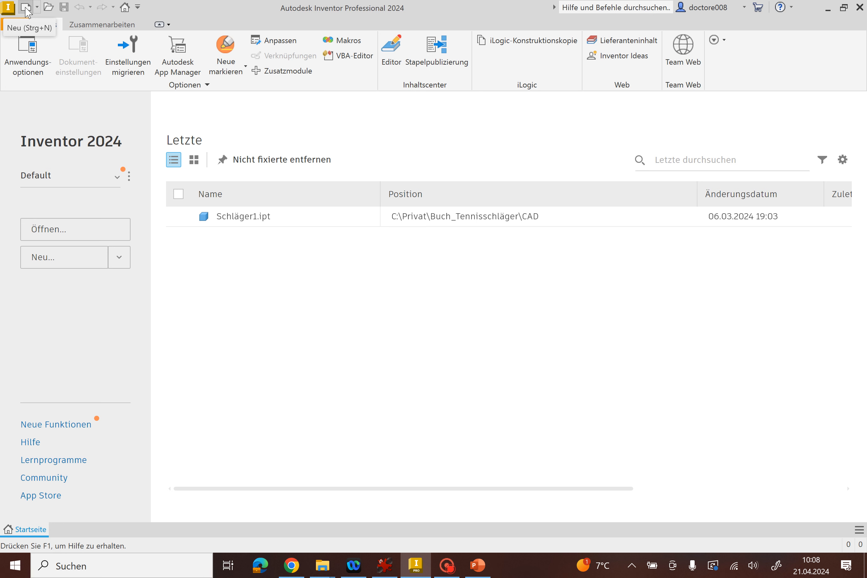
Open the new-file template selection and compare the part templates Sheet Metal.ipt and Standard.ipt.
click(26, 8)
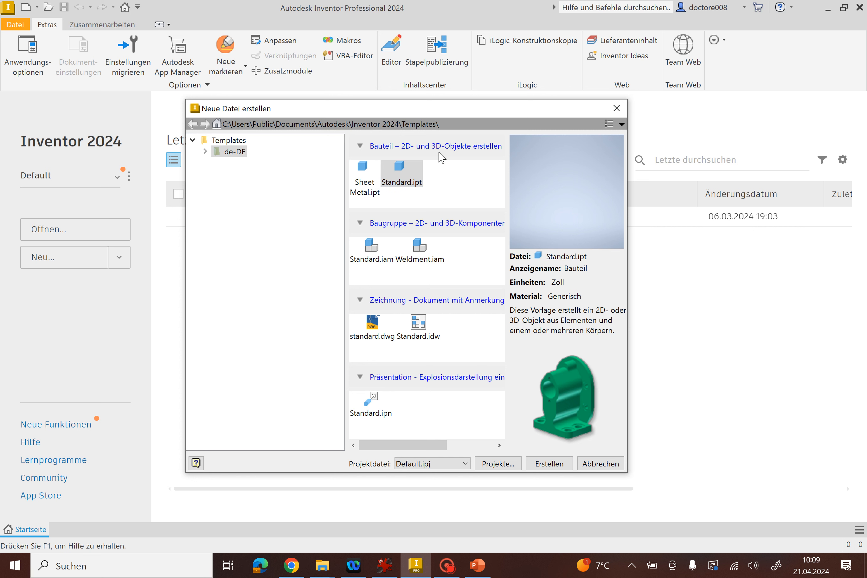
click(369, 180)
click(400, 179)
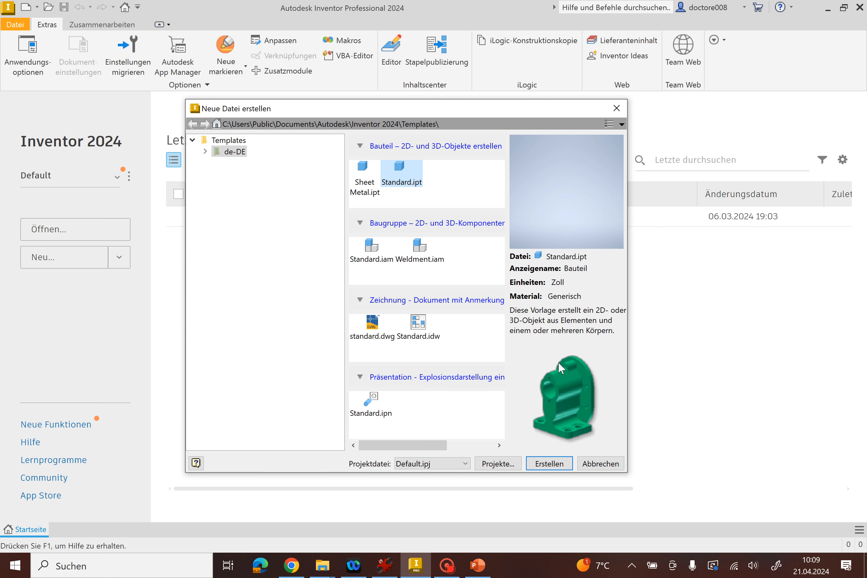
click(373, 188)
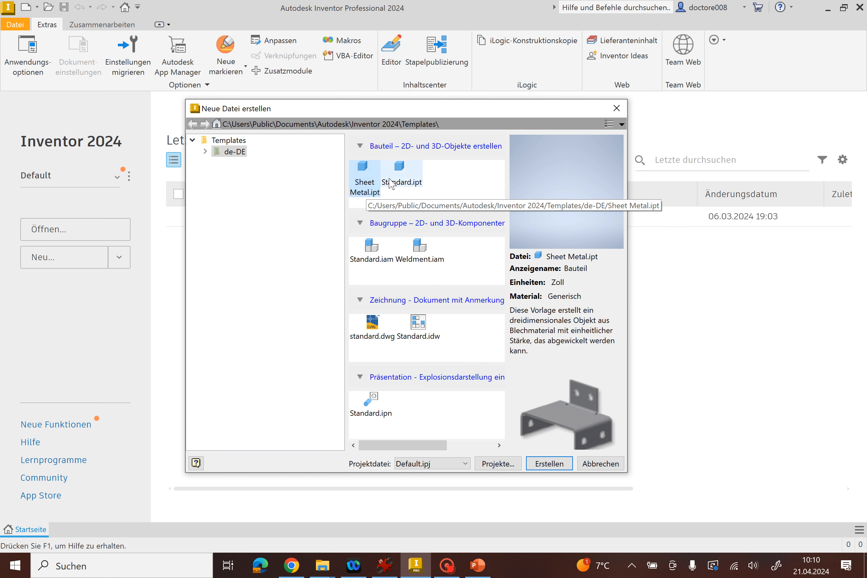
click(414, 170)
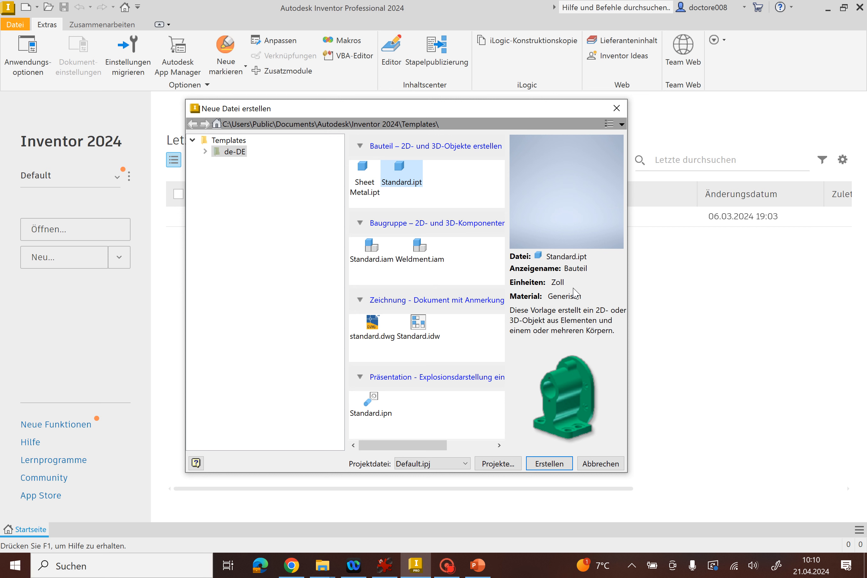
Compare the part templates Standard (DIN).ipt and Standard (mm).ipt in the Metric subfolder of de-DE.
click(205, 151)
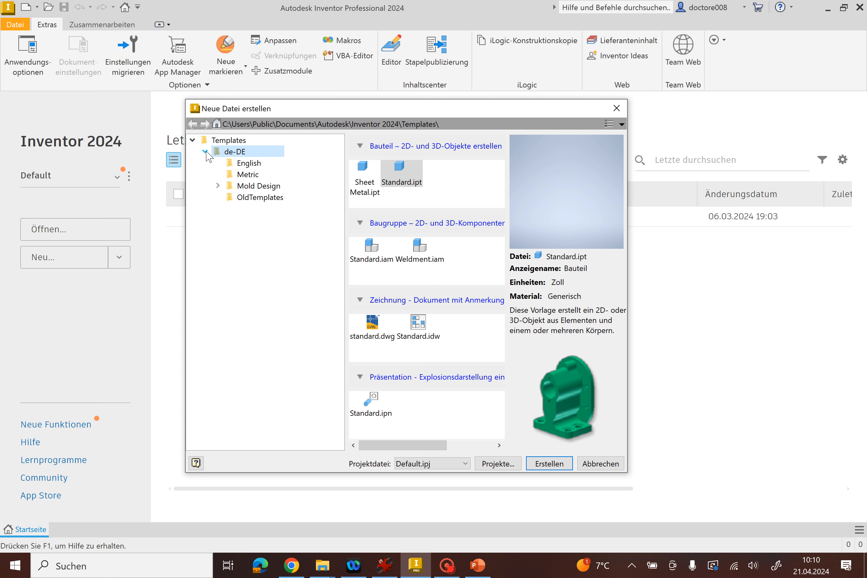
click(249, 175)
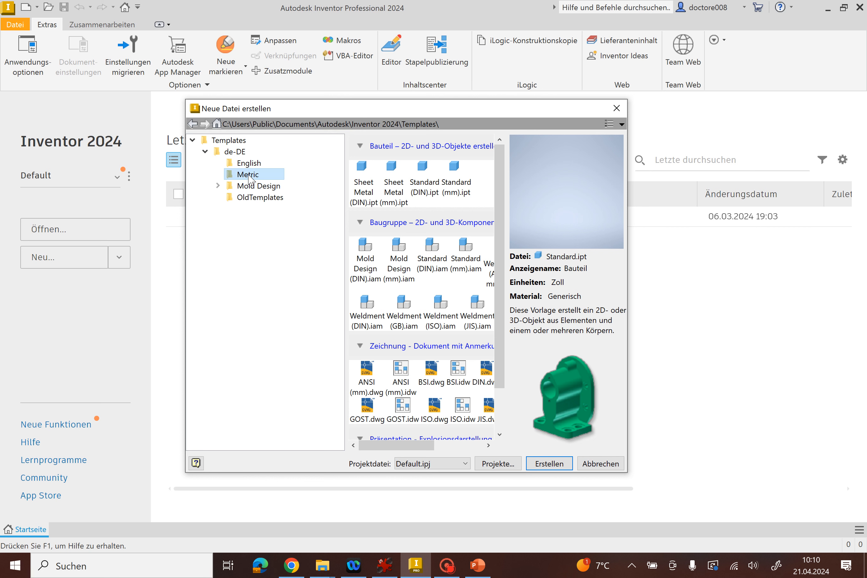
click(426, 175)
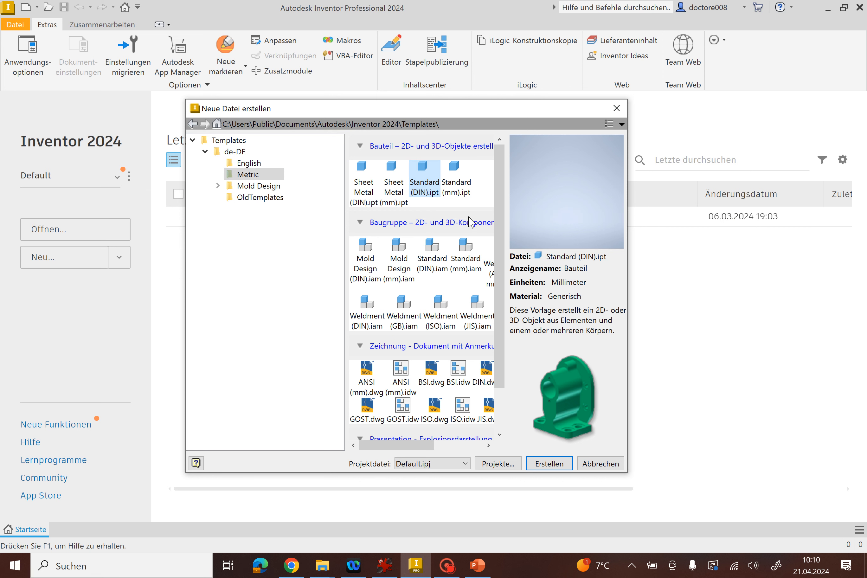
click(454, 190)
click(423, 187)
click(452, 185)
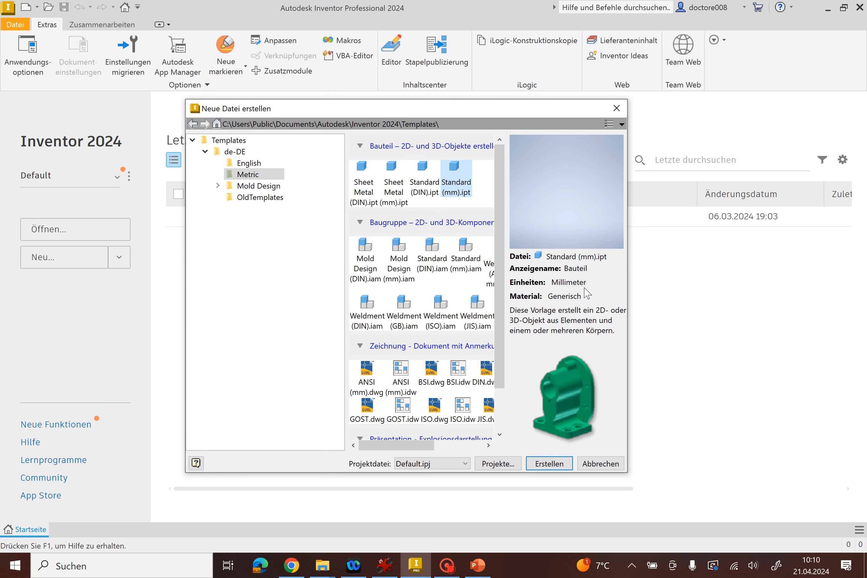
click(427, 186)
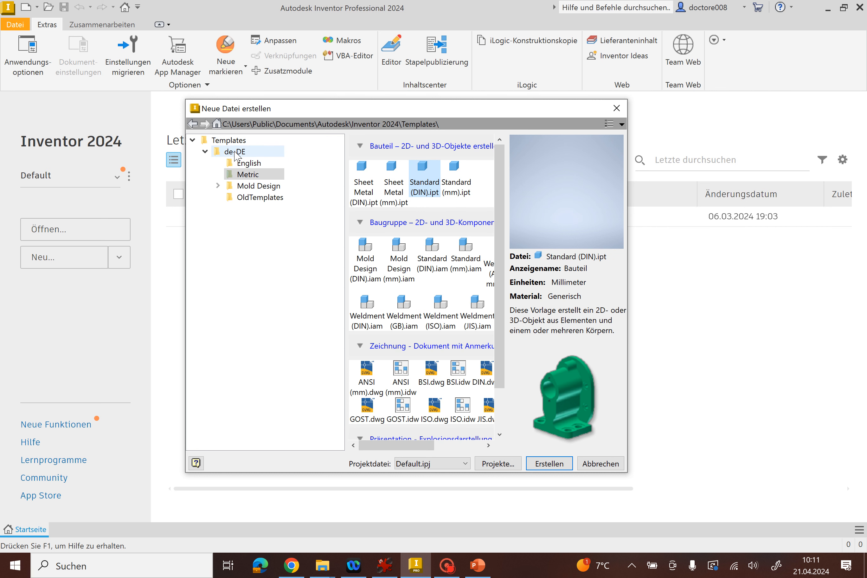
Return to the de-DE template folder and compare the assembly templates Standard.iam and Weldment.iam.
click(205, 151)
click(231, 144)
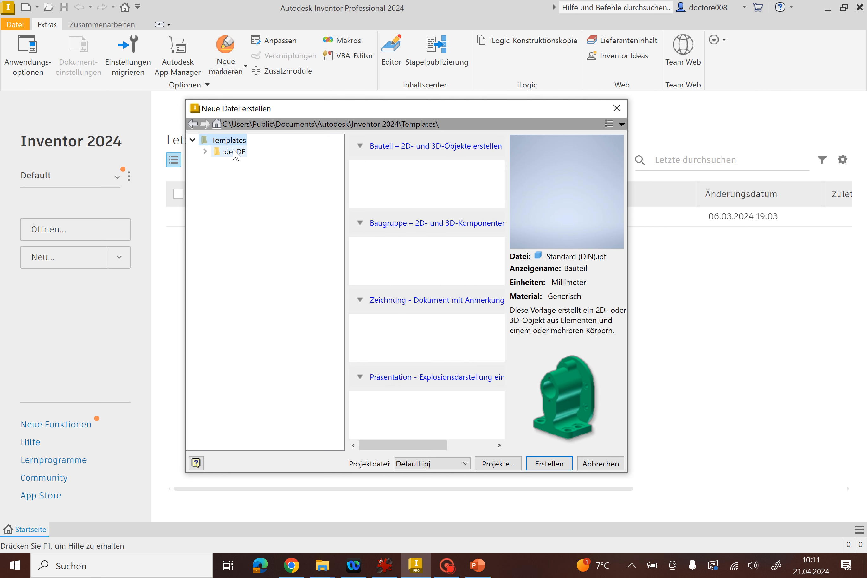
click(236, 154)
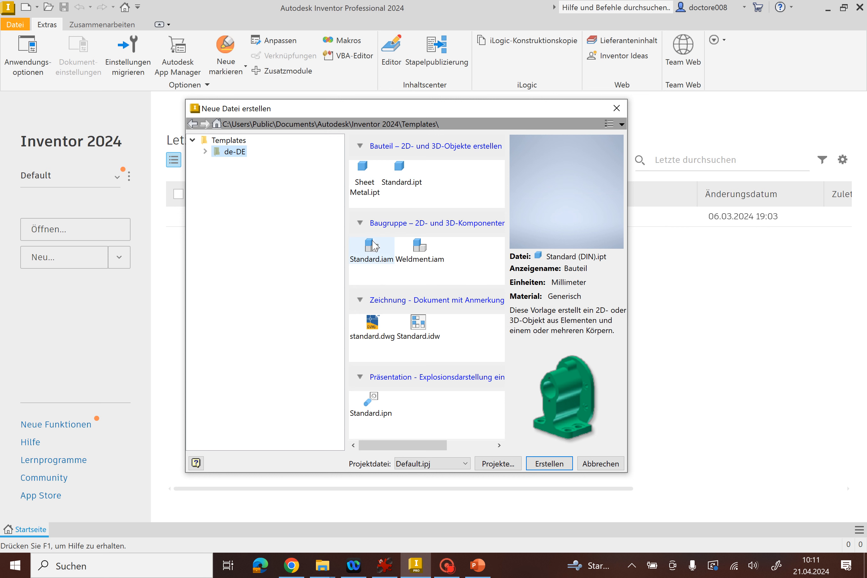
click(419, 248)
click(373, 256)
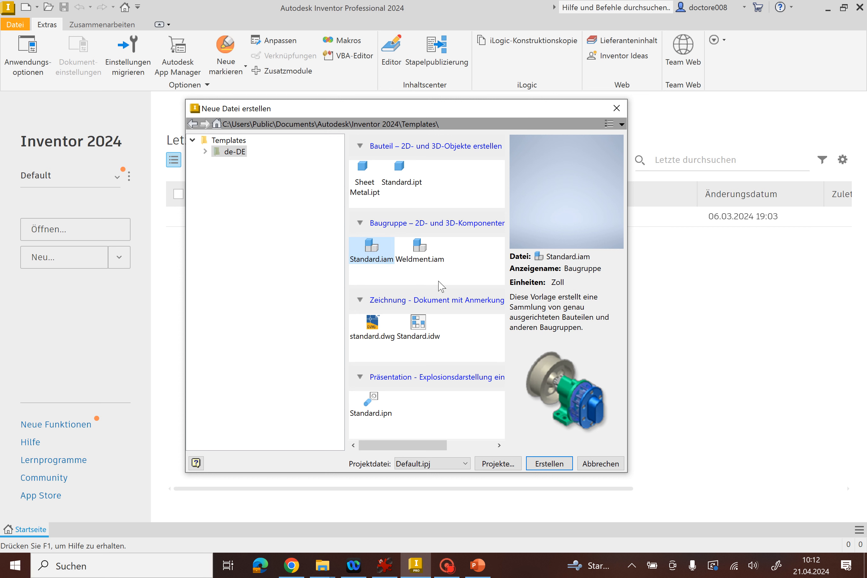
click(414, 259)
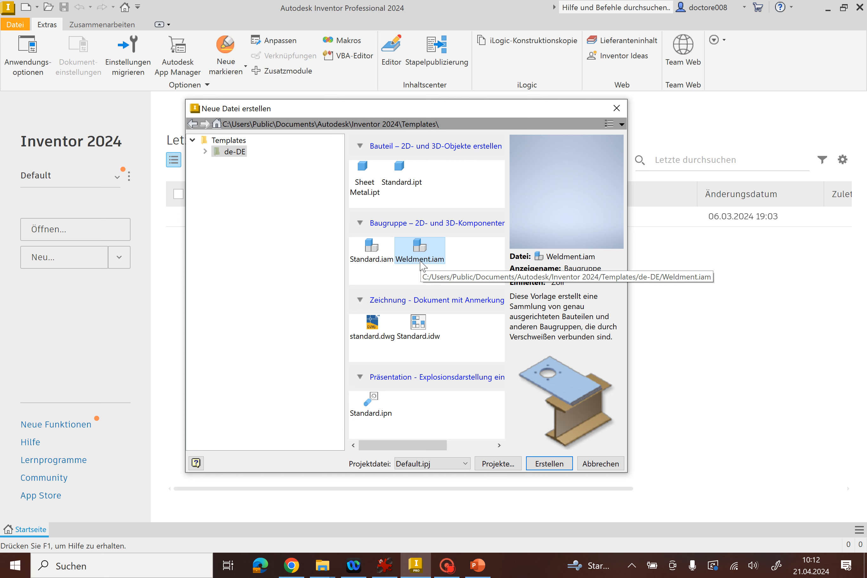
click(364, 257)
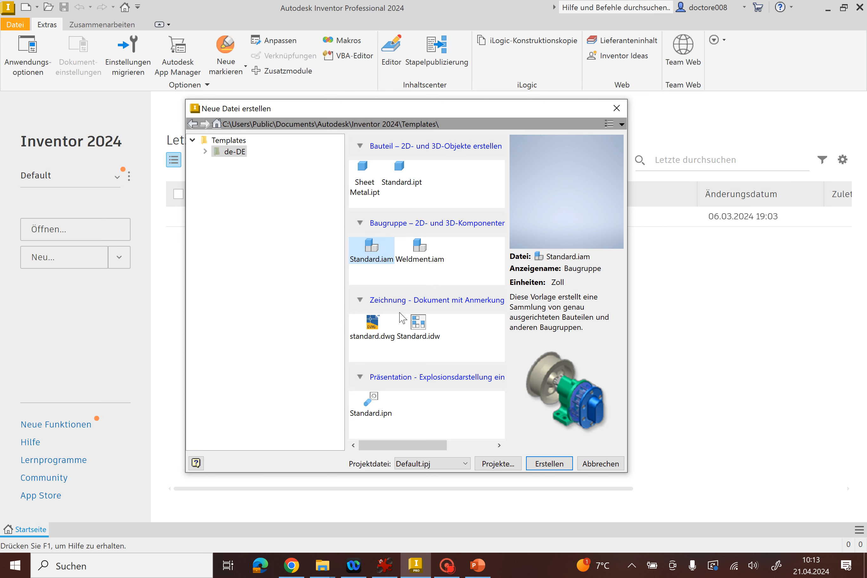
Examine the drawing templates standard.dwg and Standard.idw and the presentation template Standard.ipn.
click(388, 329)
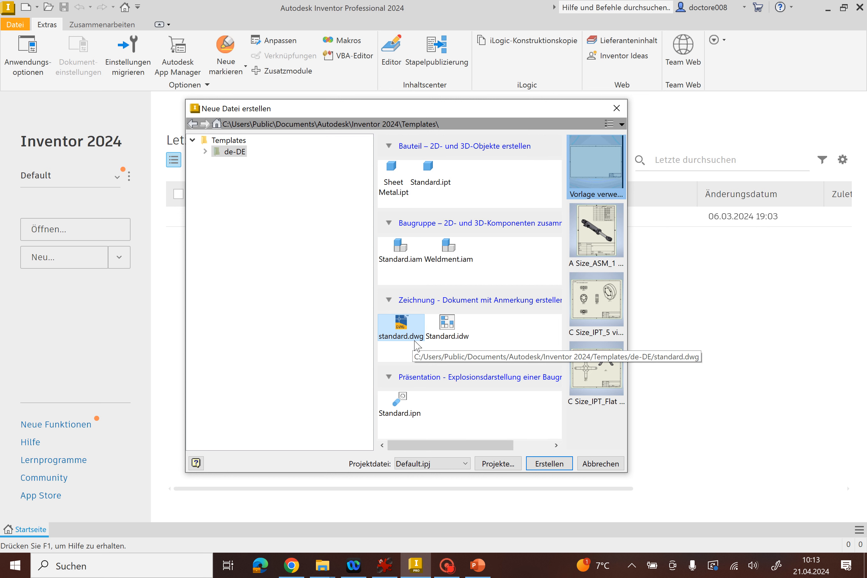
click(450, 327)
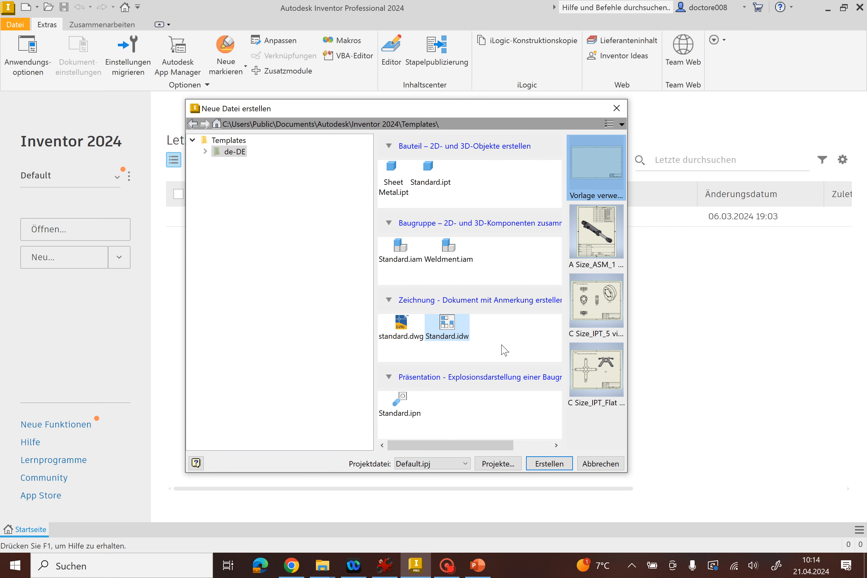
click(400, 404)
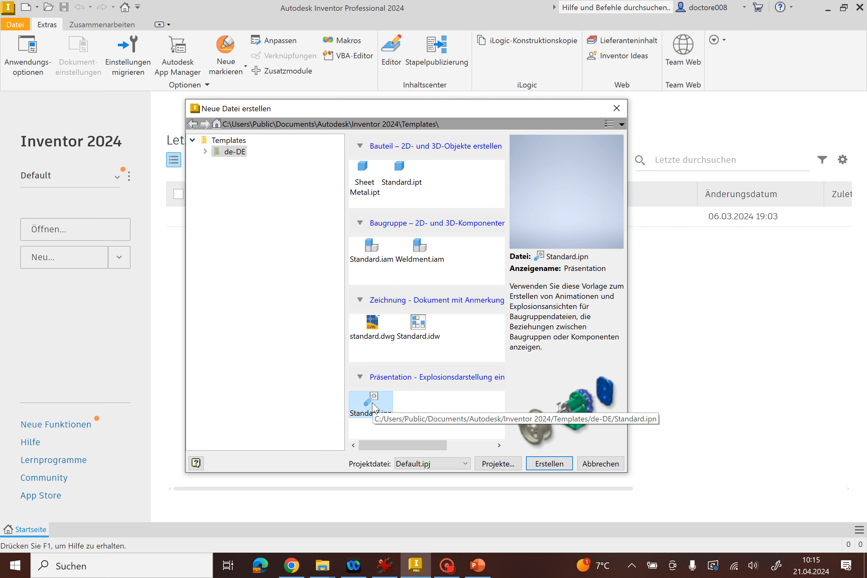
Create a new part from the Standard (DIN).ipt template in the Metric folder of de-DE.
click(398, 177)
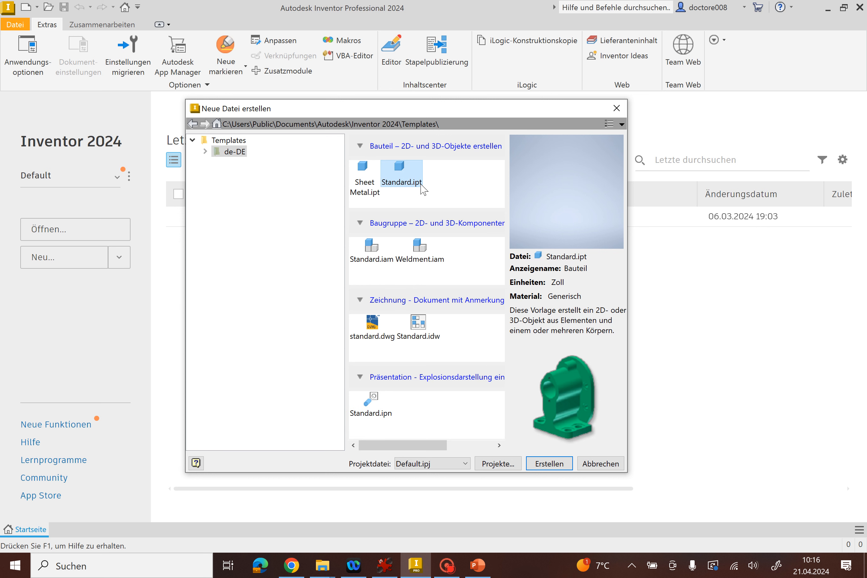
double_click(235, 152)
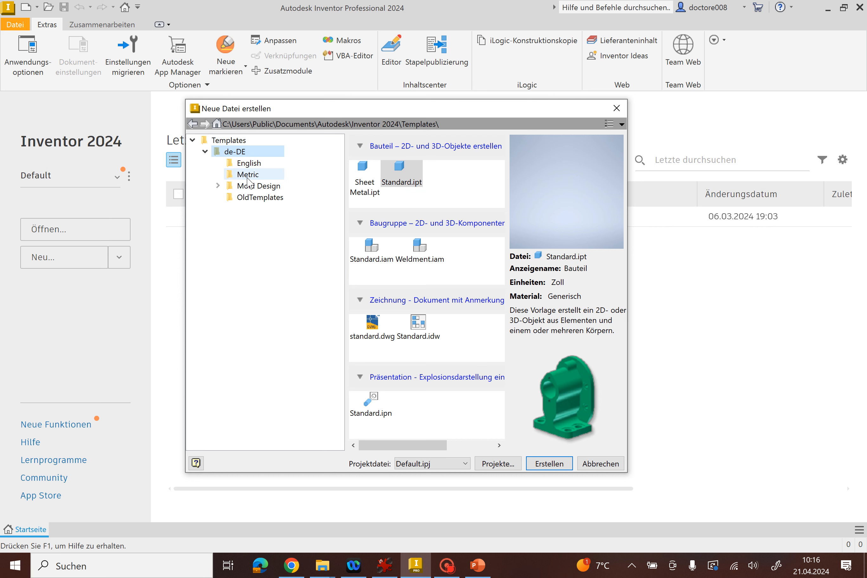
click(250, 176)
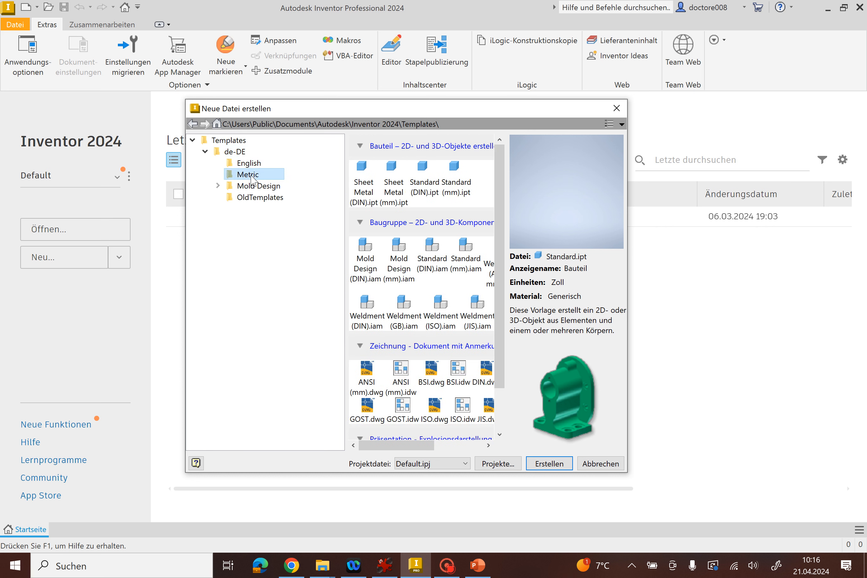
click(424, 185)
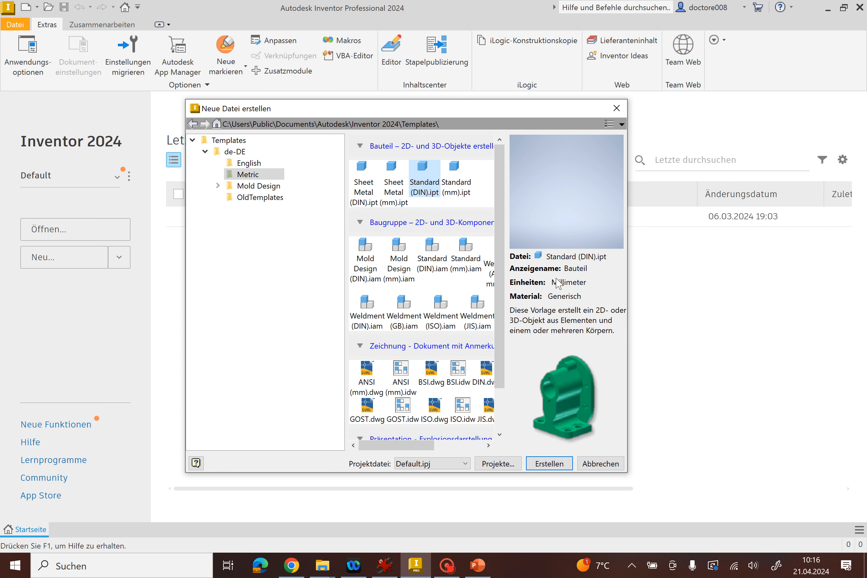
click(549, 464)
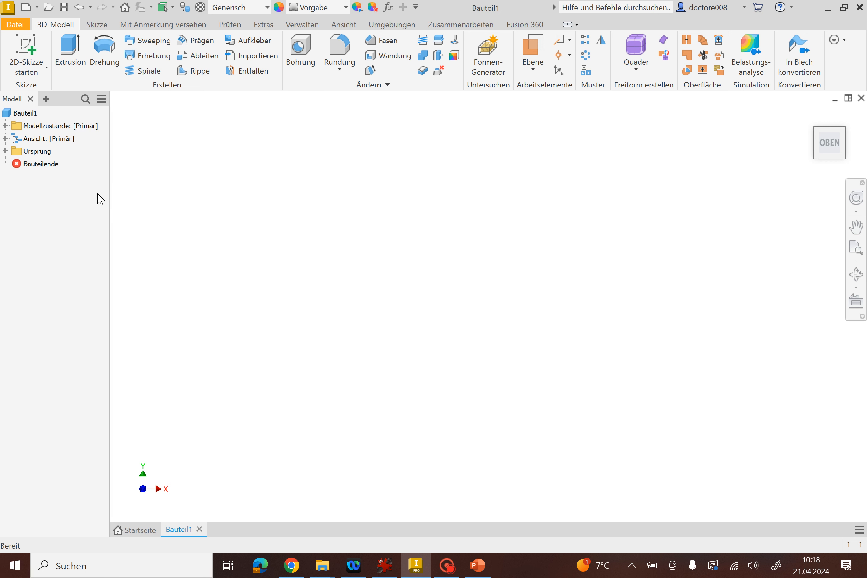
click(31, 116)
mouse_move(813, 173)
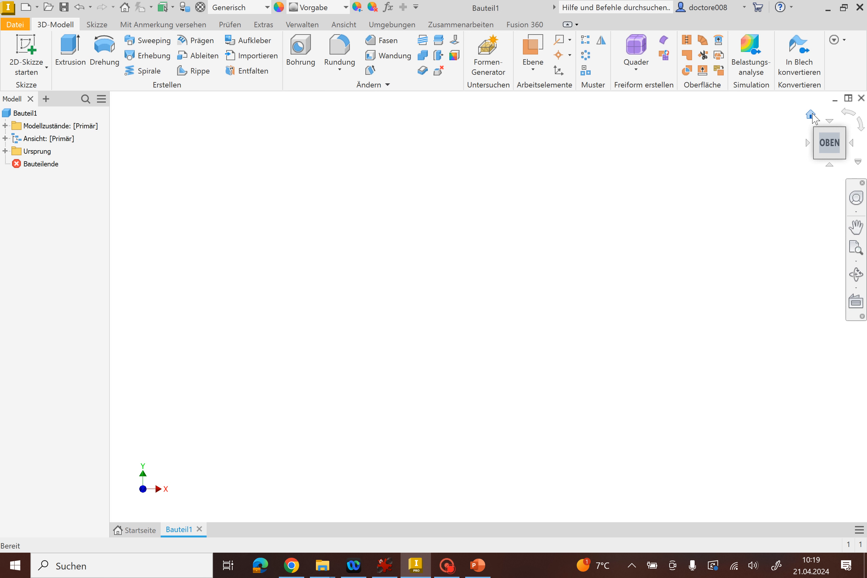
click(830, 122)
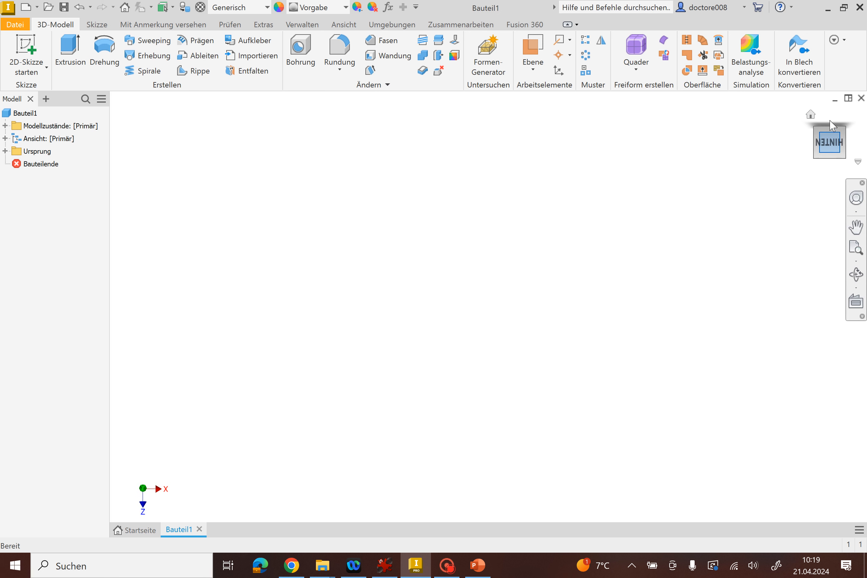
click(828, 166)
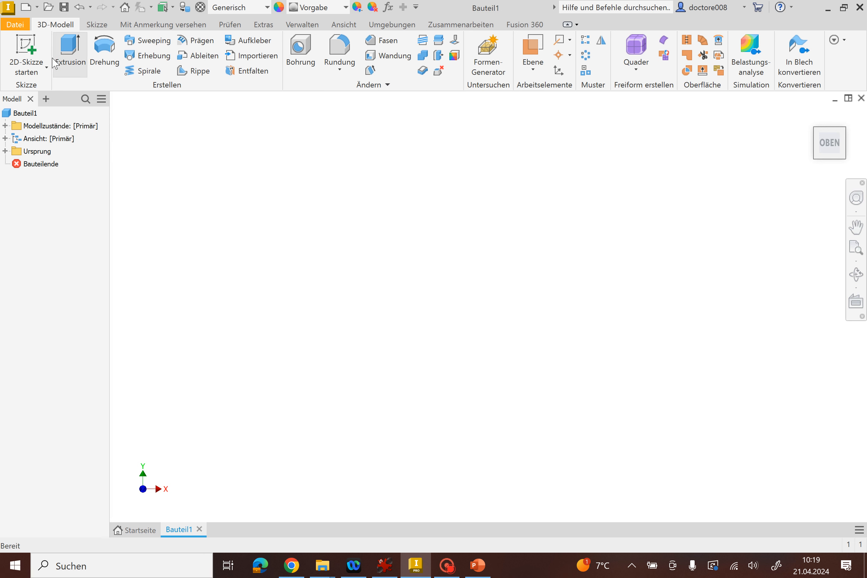
Start a 2D sketch on the XY plane and draw a 20 mm diameter circle centred on the origin.
click(30, 45)
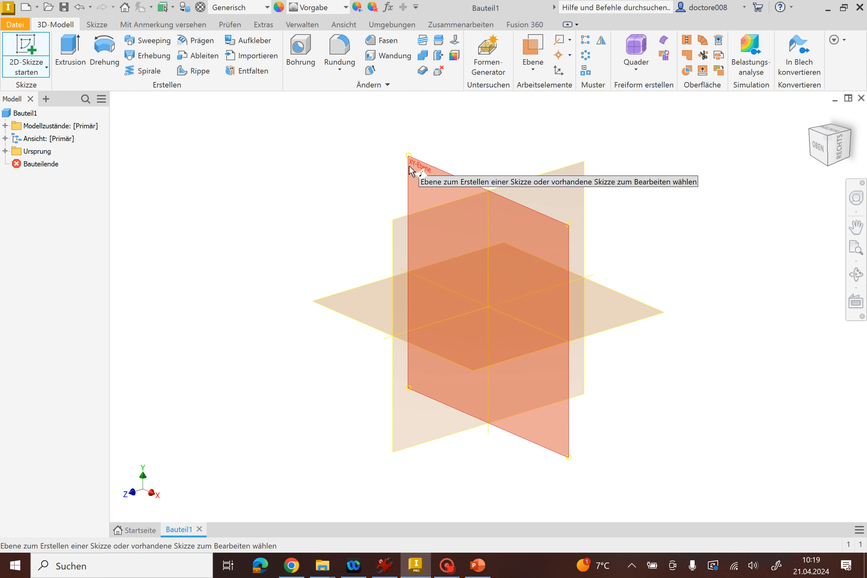
click(439, 175)
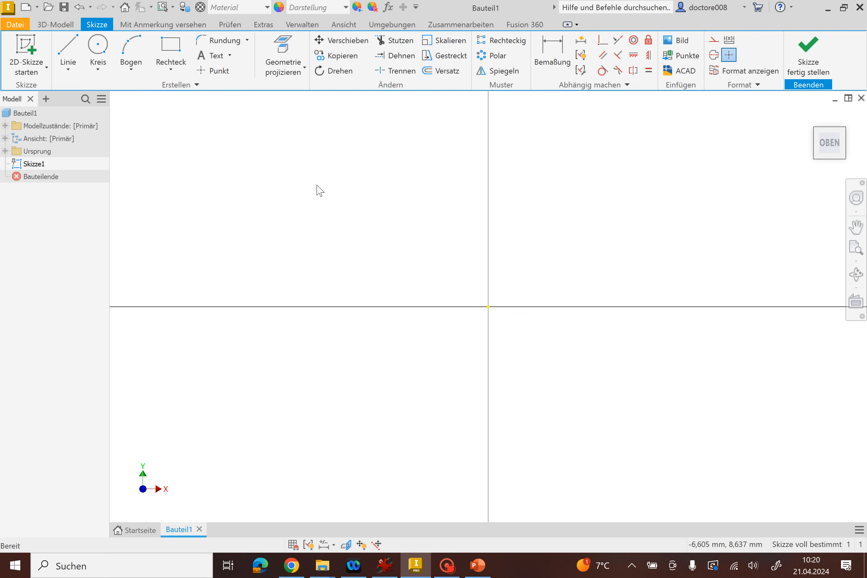
click(99, 47)
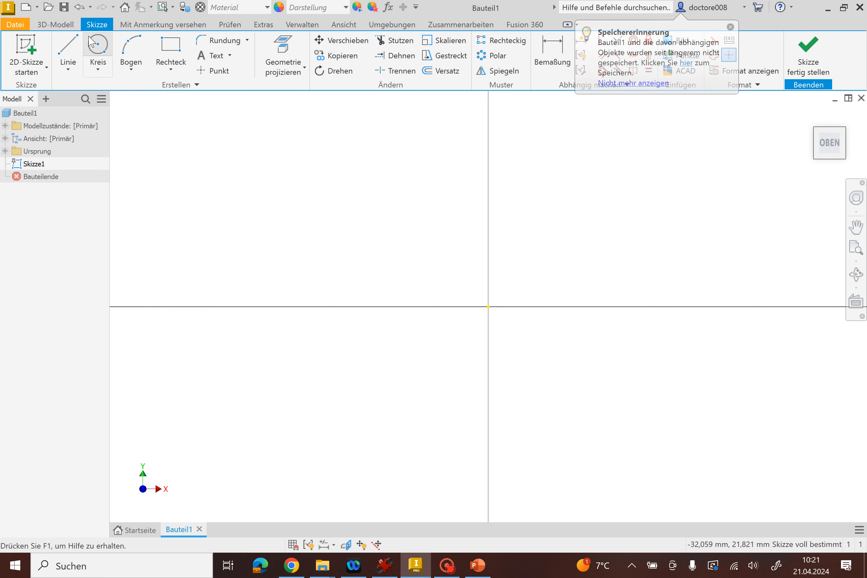
click(98, 41)
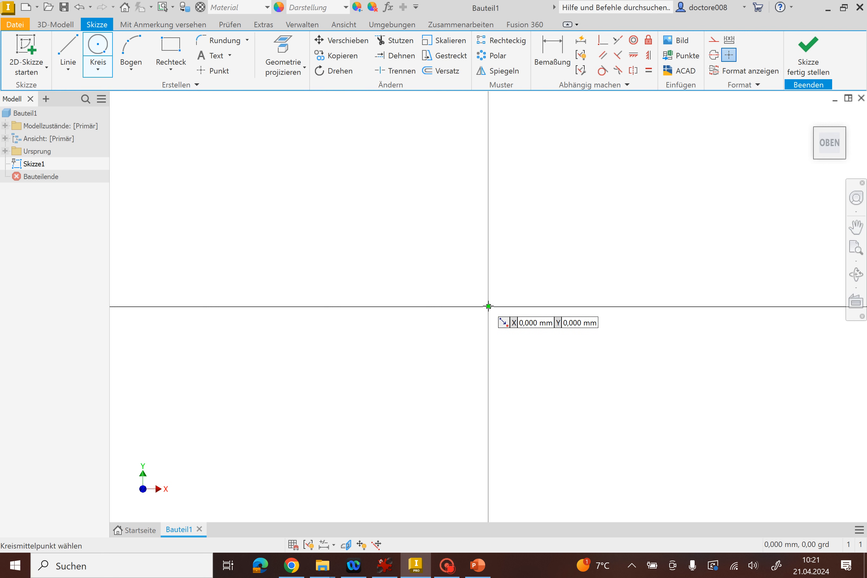
click(488, 306)
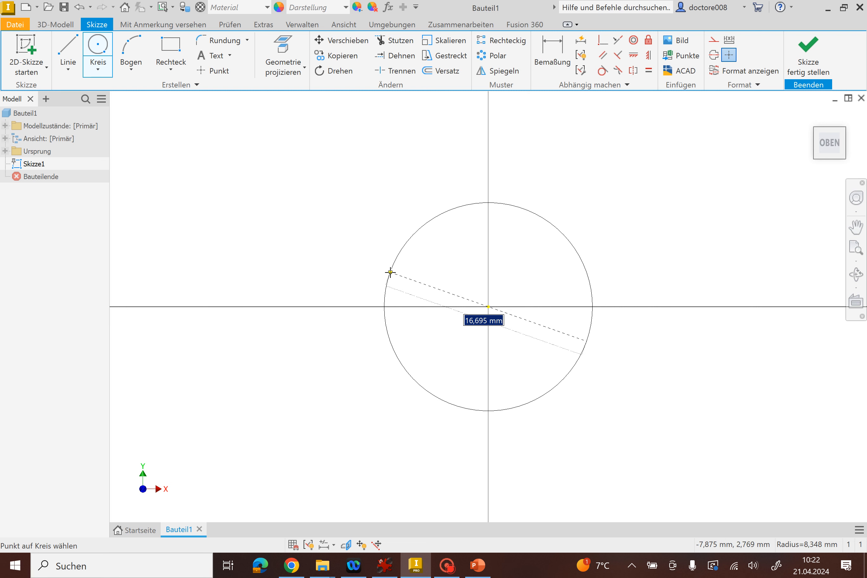
text(2)
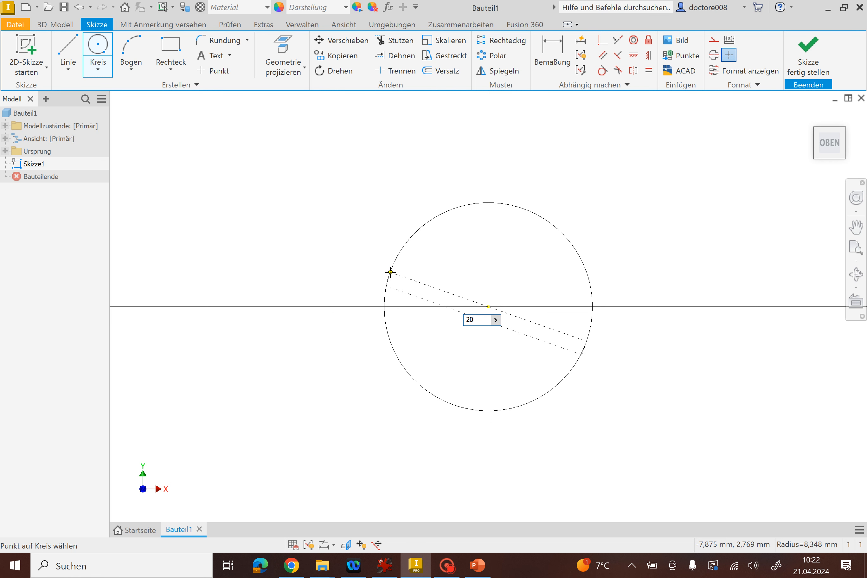
text(0)
key(Return)
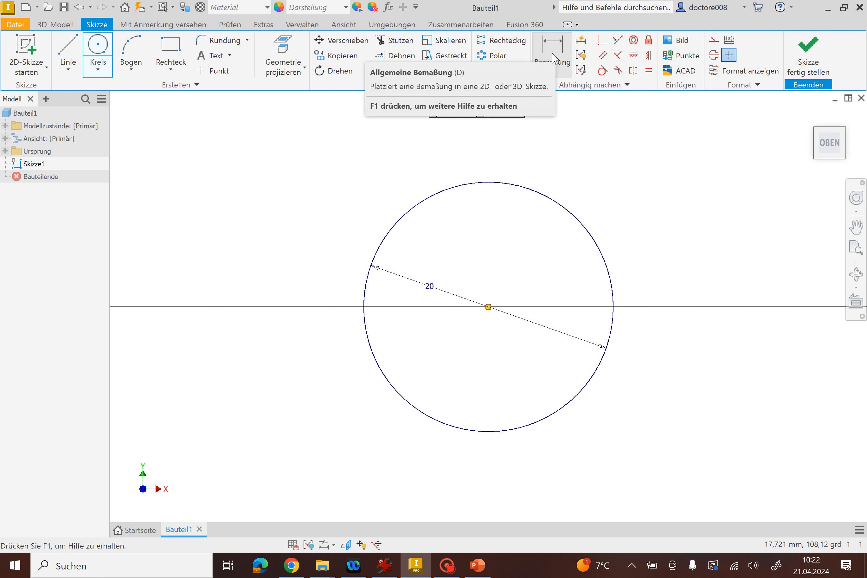
Draw a second circle about 8.85 mm in diameter, above and to the left of the origin circle, and dimension its diameter.
click(242, 207)
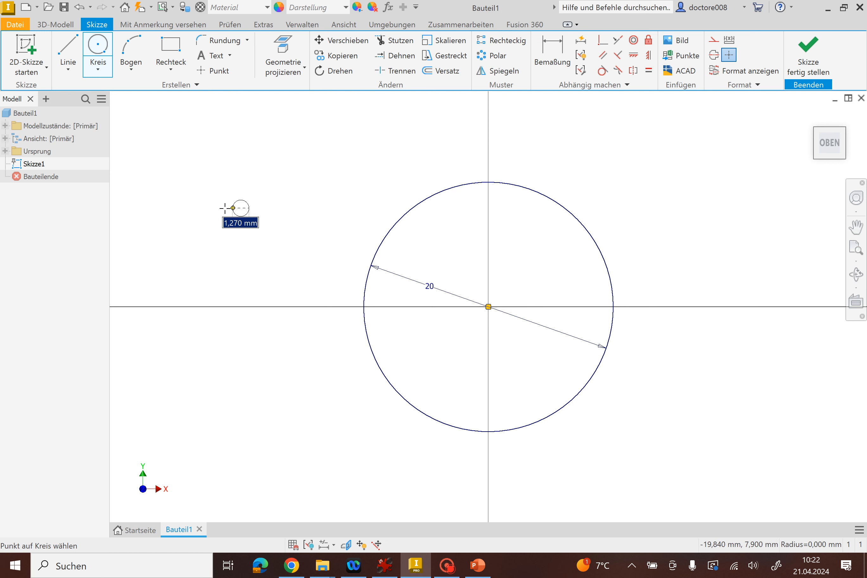
click(186, 205)
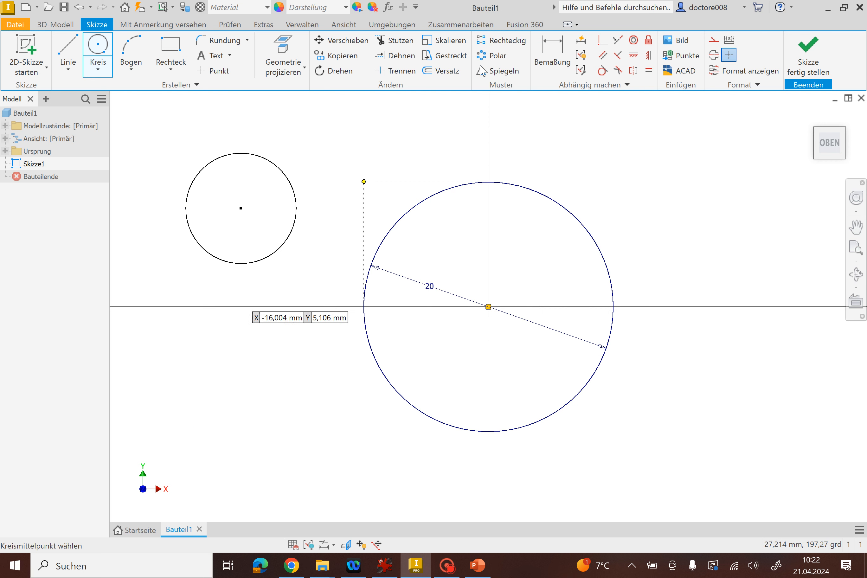
key(d)
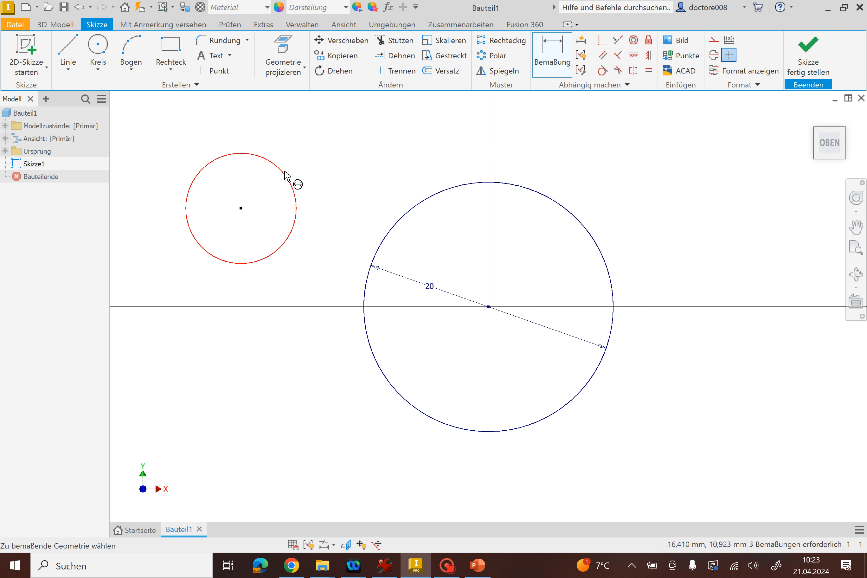
click(283, 174)
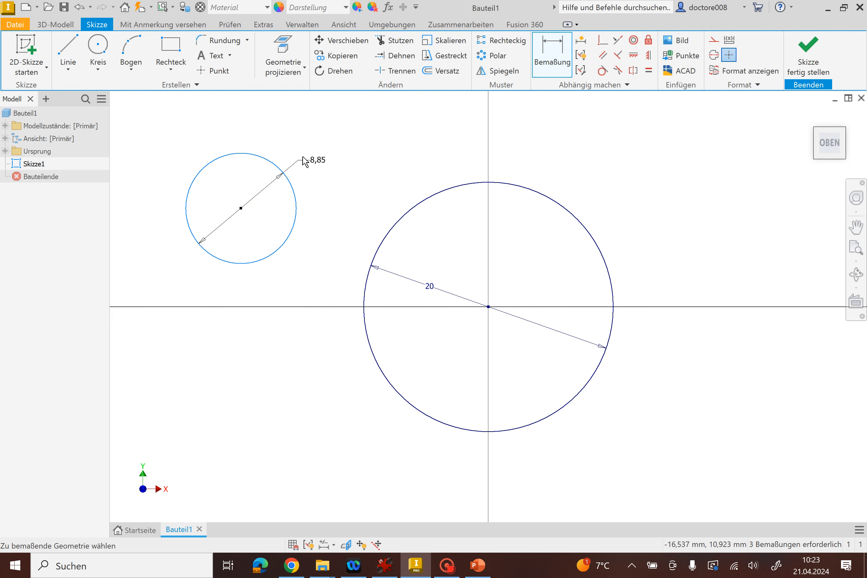
click(315, 151)
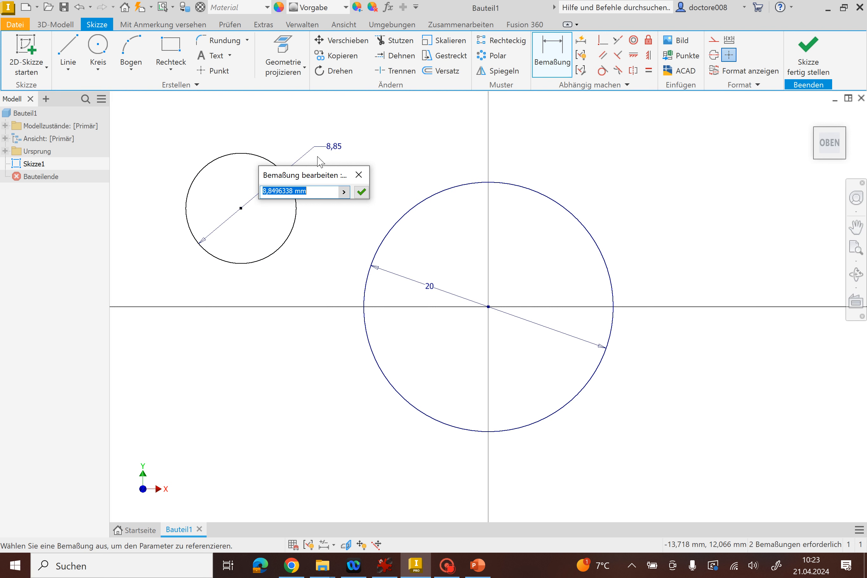
click(358, 174)
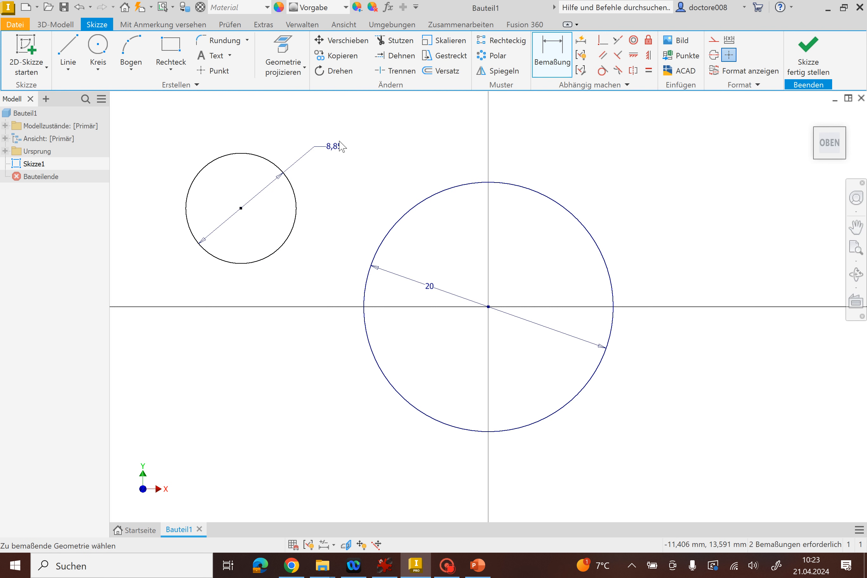
Undo the second circle's diameter dimension and dimension it again with a value of 20 mm.
click(80, 7)
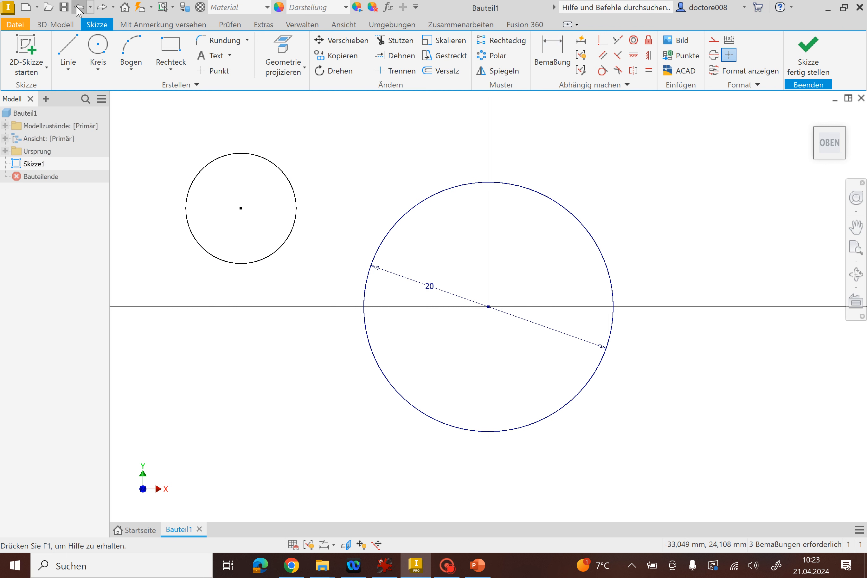
click(552, 56)
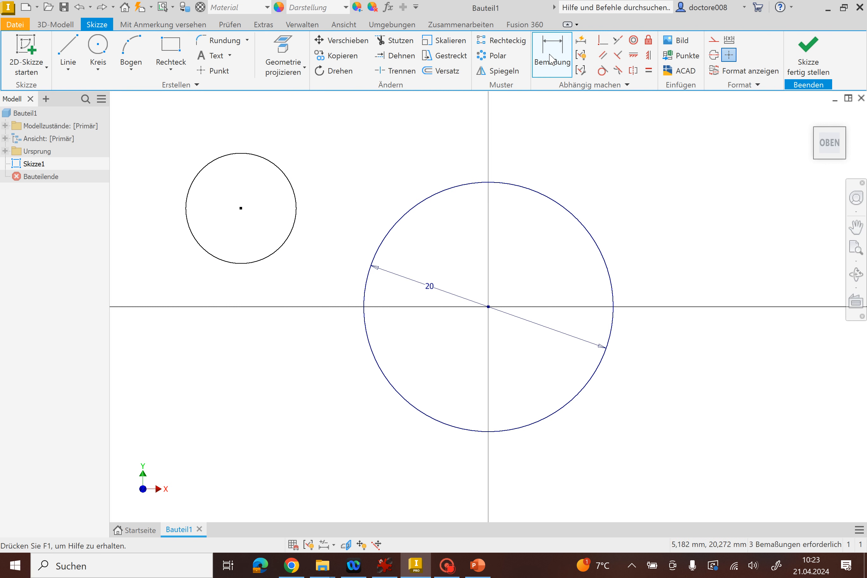
click(284, 173)
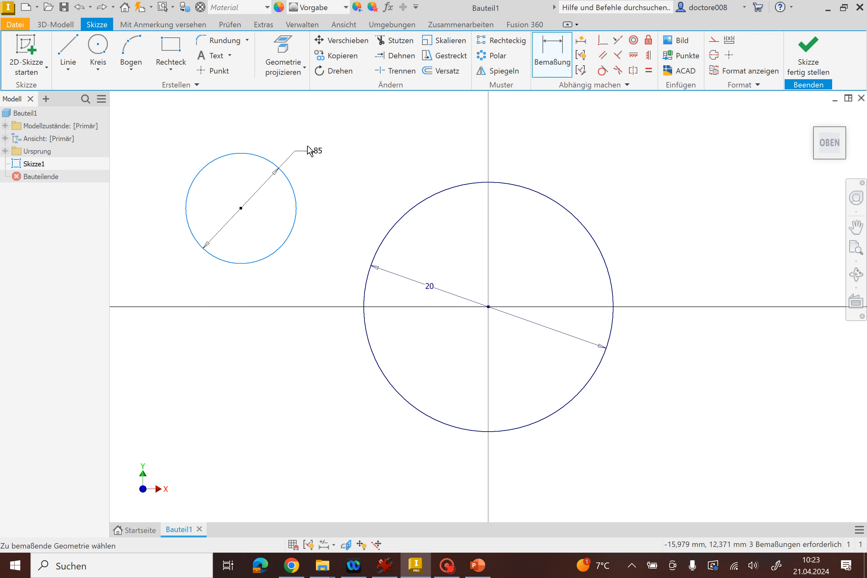
click(324, 148)
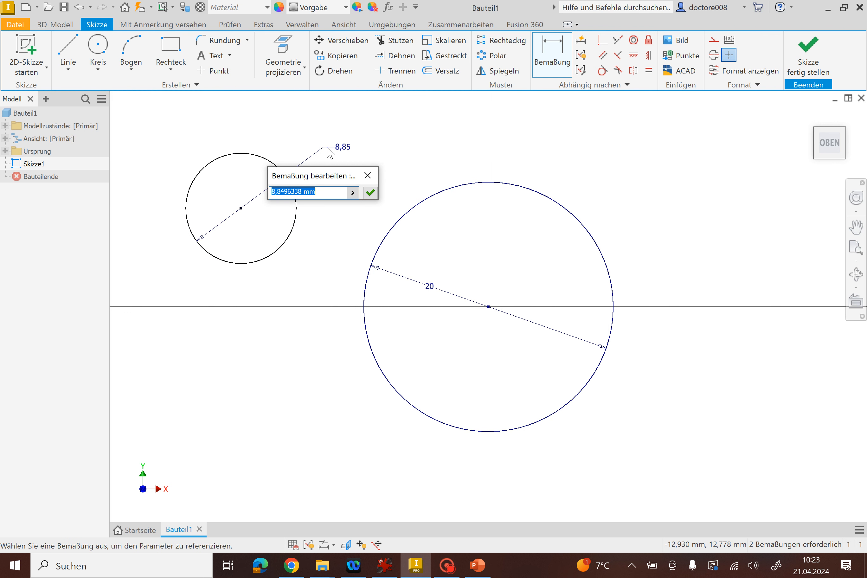
text(20)
key(Return)
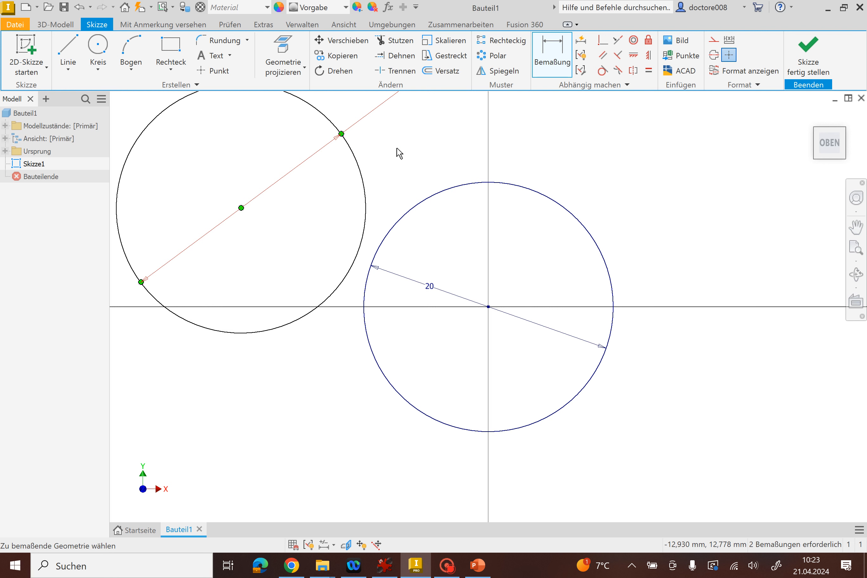
Undo the second circle's 20 mm dimension and the circle itself, leaving only the circle centred on the origin.
click(79, 7)
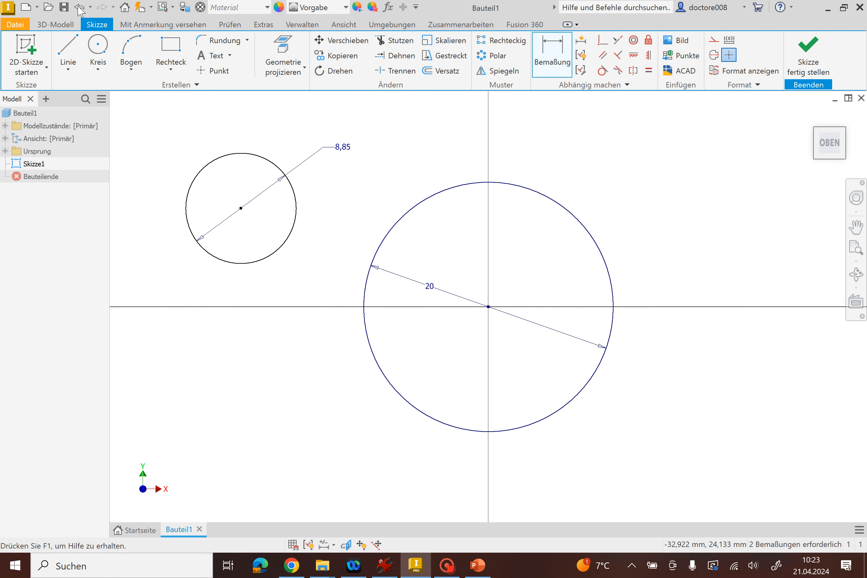
click(79, 8)
click(79, 7)
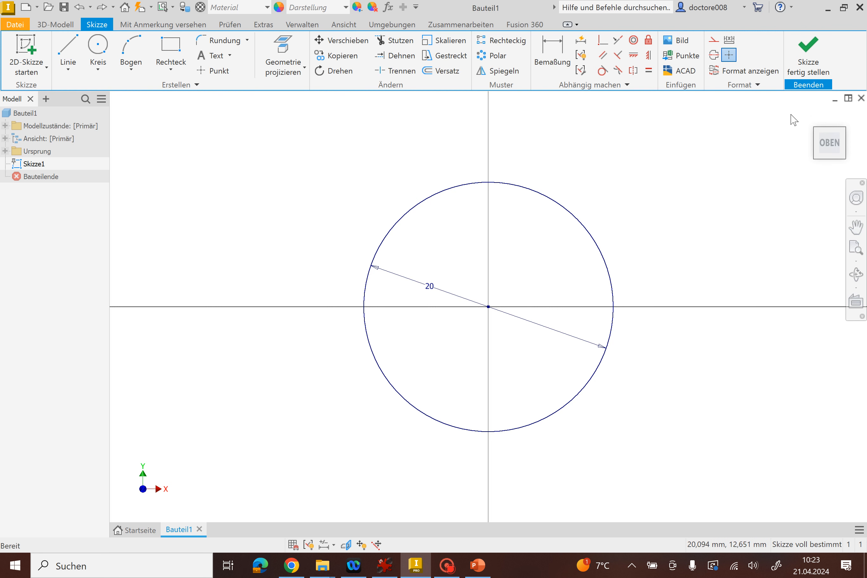
Finish the sketch and extrude the 20 mm circle by 30 mm into a solid cylinder.
click(816, 58)
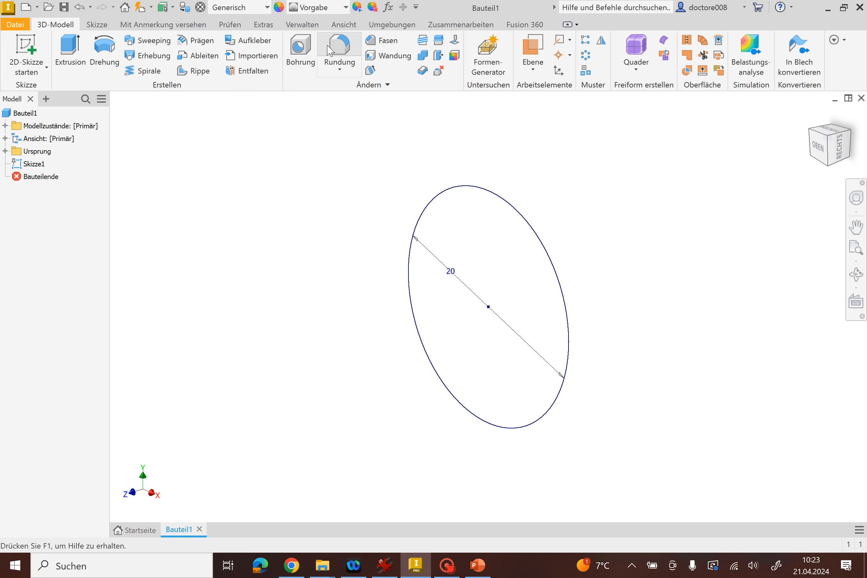
click(75, 42)
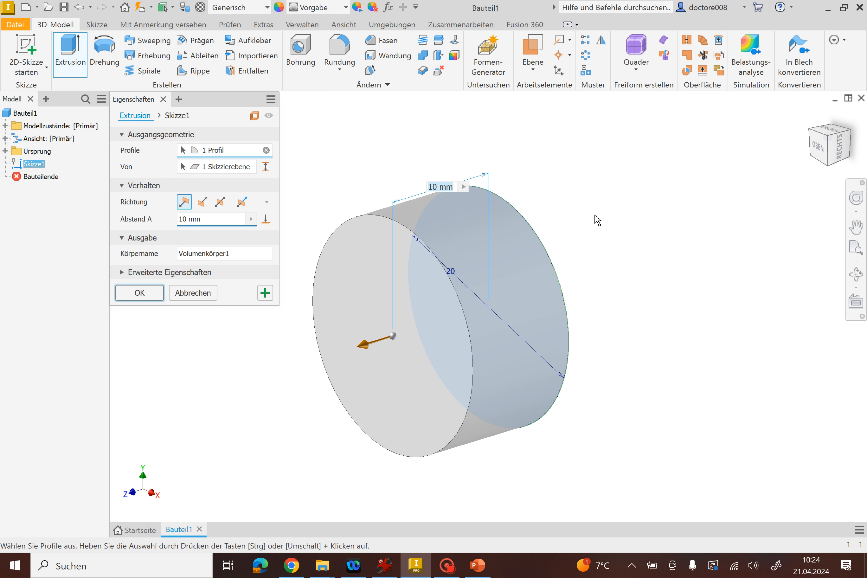
click(208, 219)
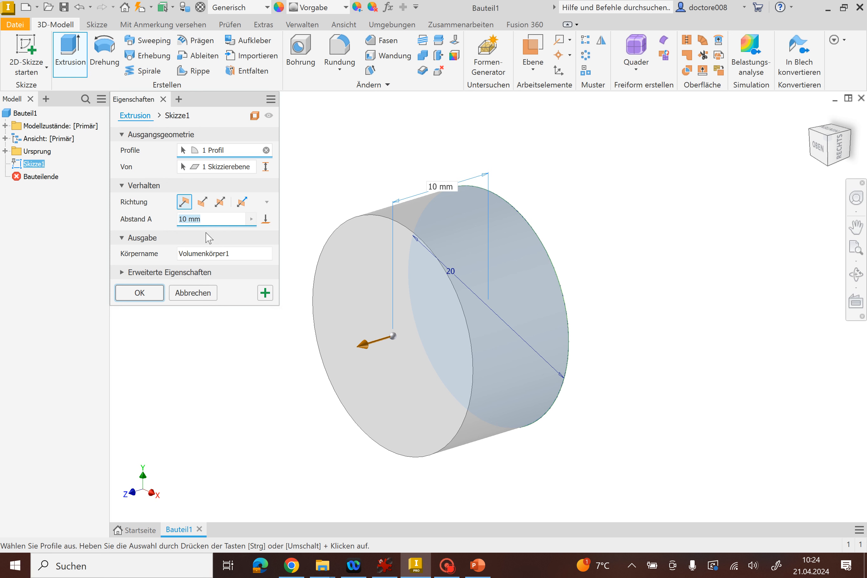
text(30)
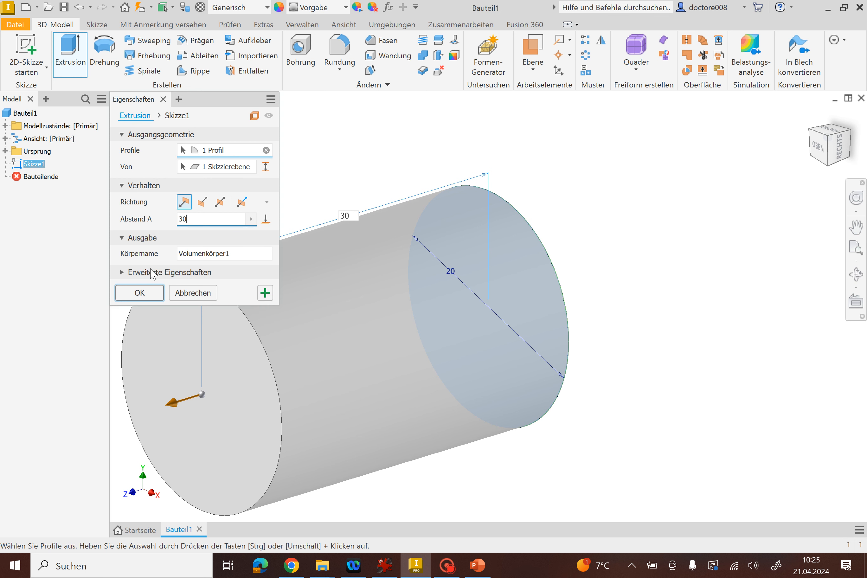
click(141, 293)
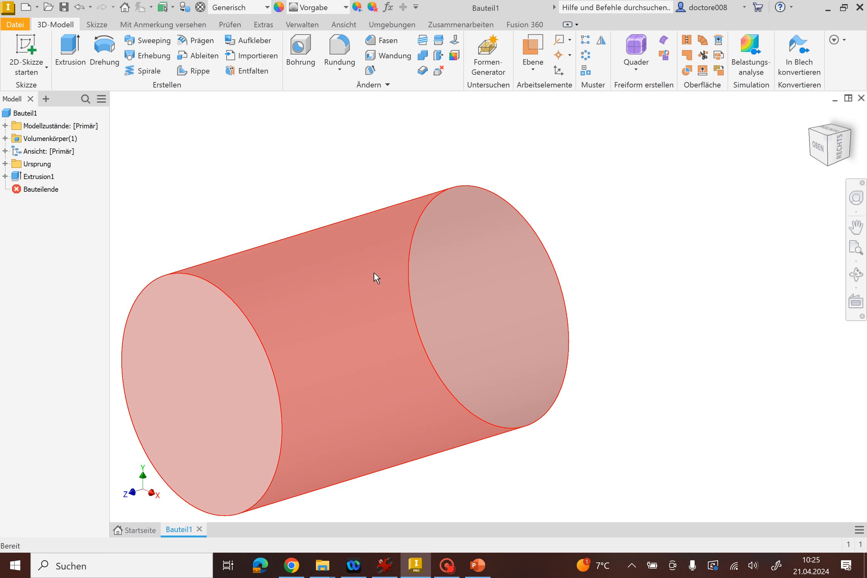
scroll(378, 274, down, 3)
middle_drag(379, 273, 462, 232)
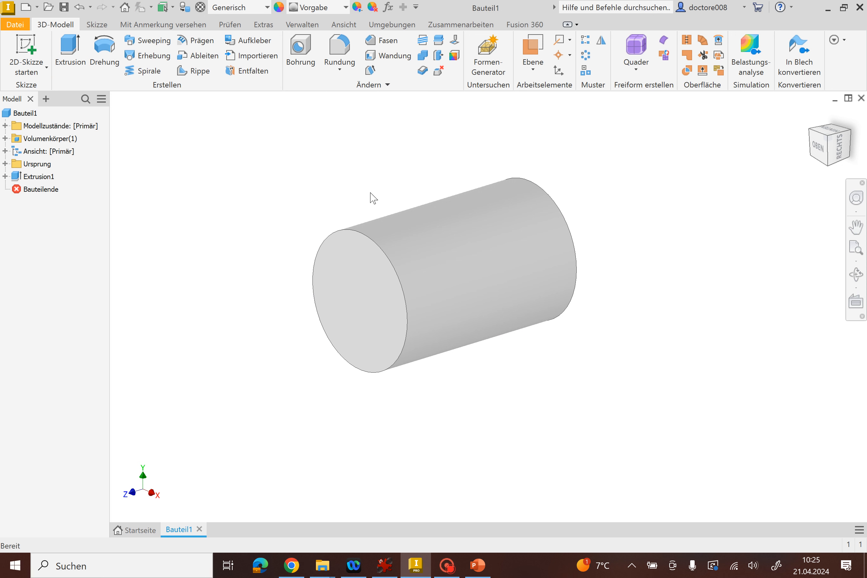
Create another part from the metric Standard (DIN).ipt template and start a 2D sketch on its XY plane.
click(26, 8)
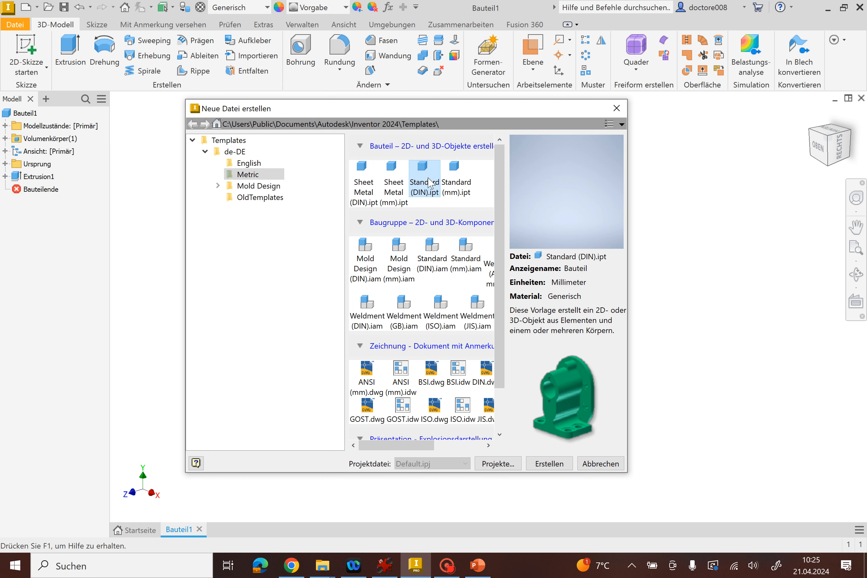
click(549, 464)
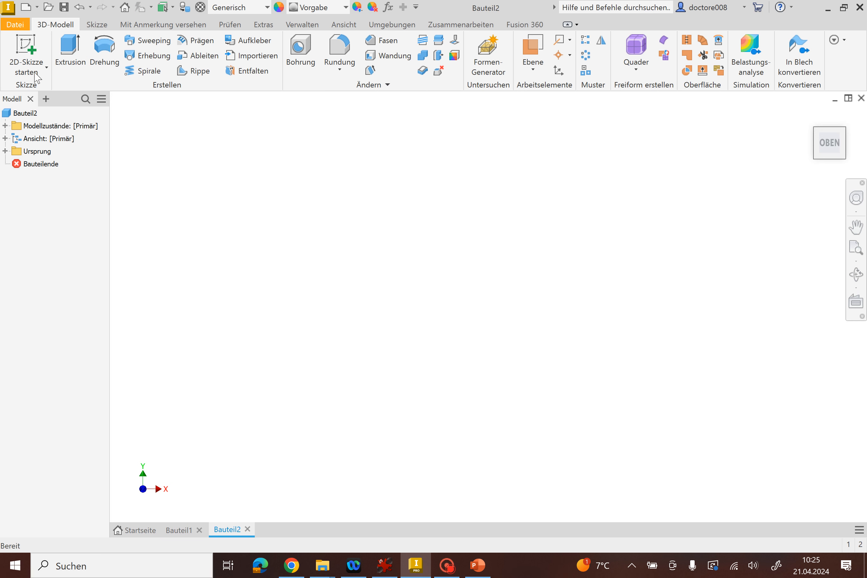
click(30, 44)
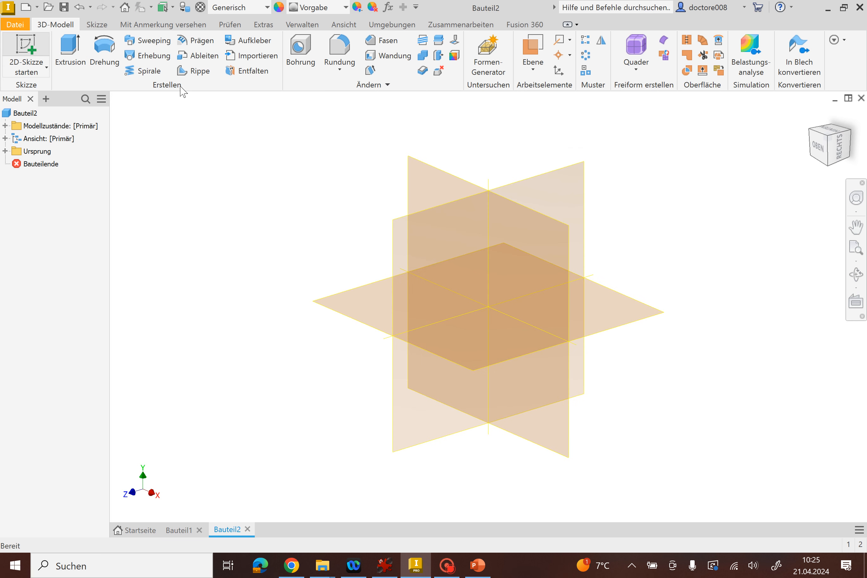
click(431, 175)
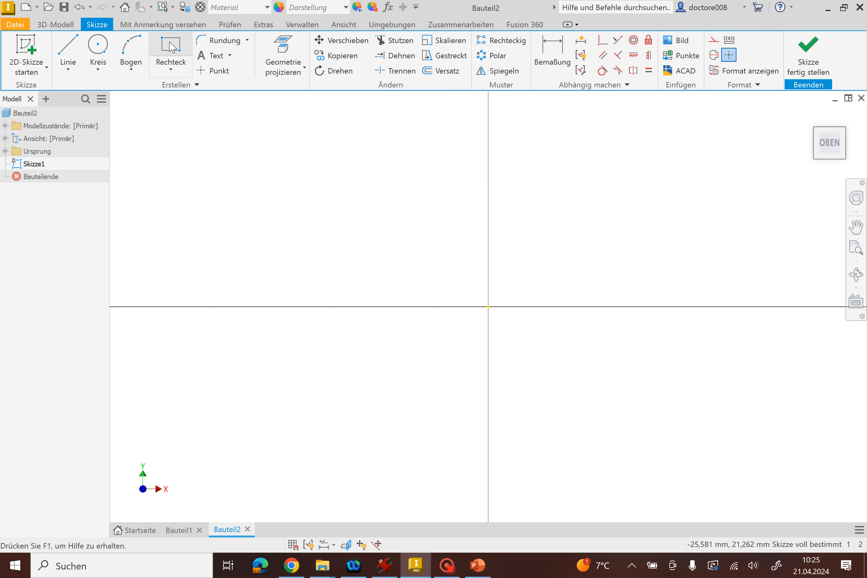
Draw a two-point rectangle from the origin toward positive X and Y, 10 mm wide and 30 mm high.
click(170, 48)
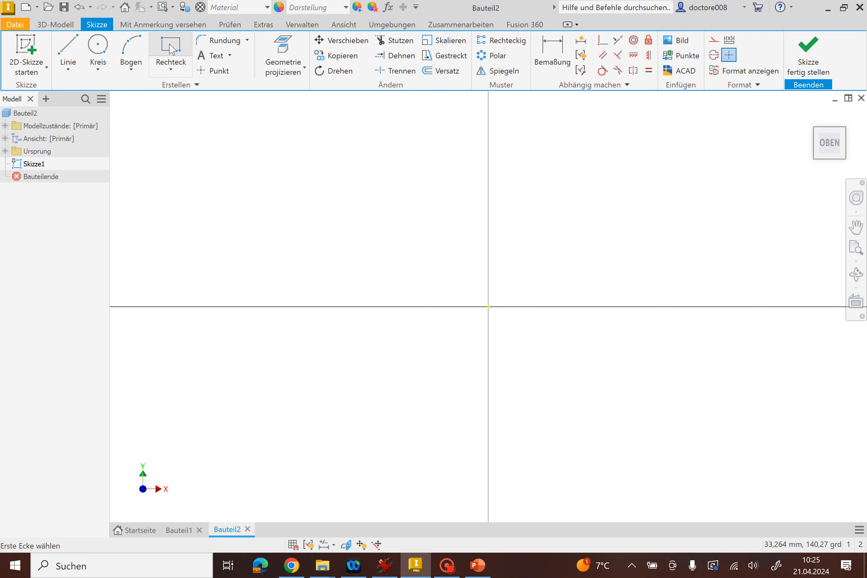
click(489, 306)
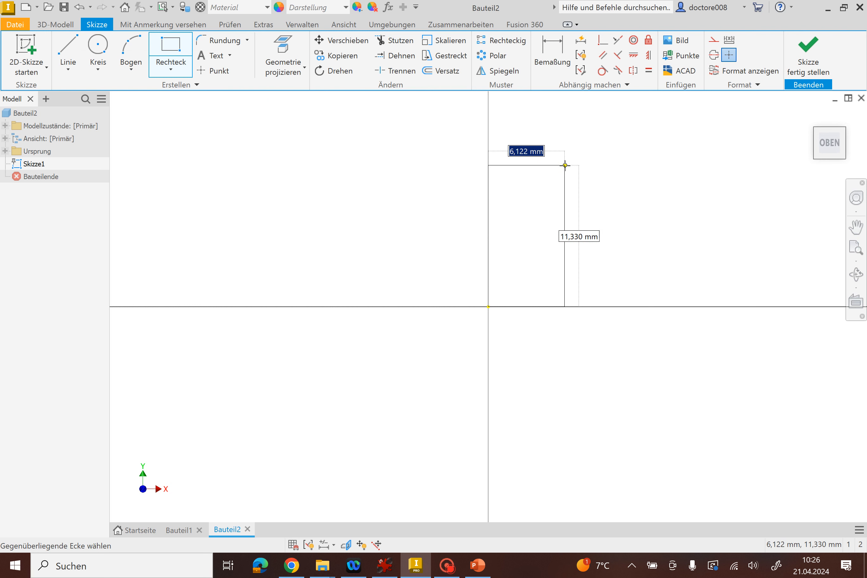
text(10)
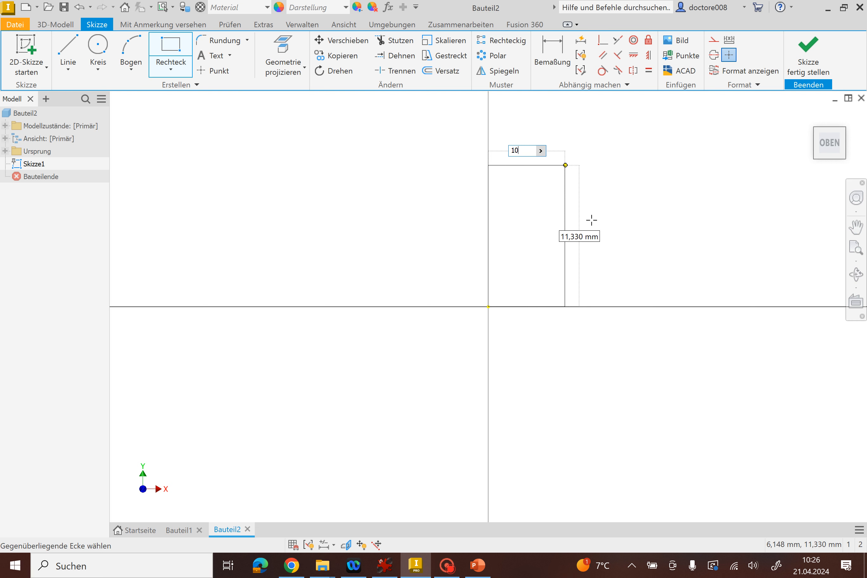
key(Tab)
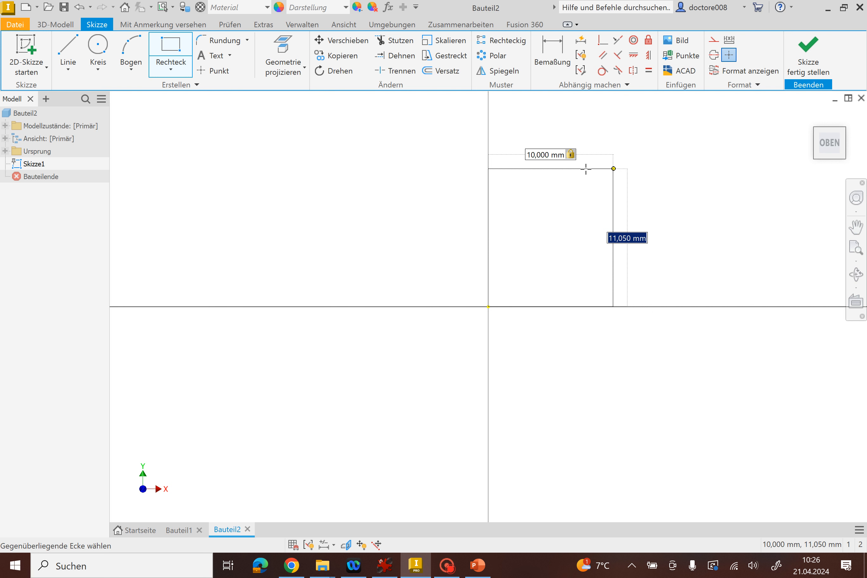
text(30)
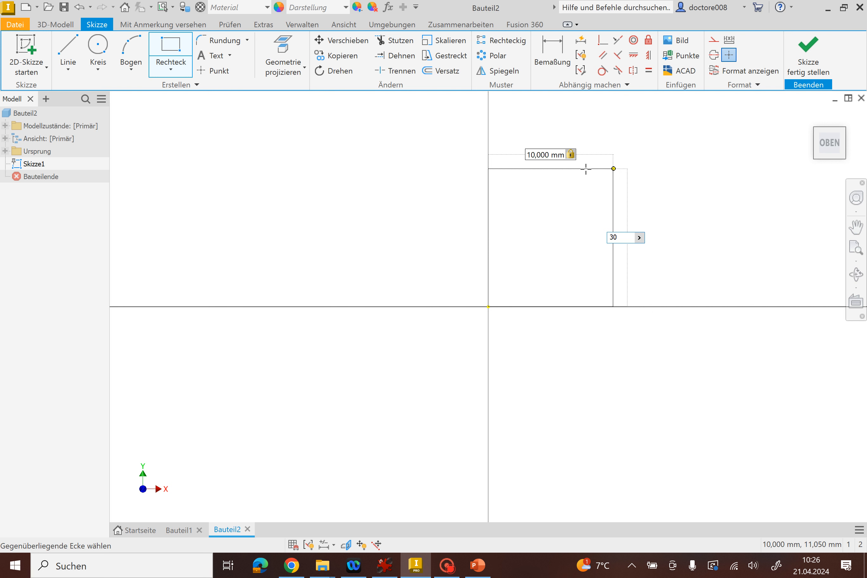
key(Return)
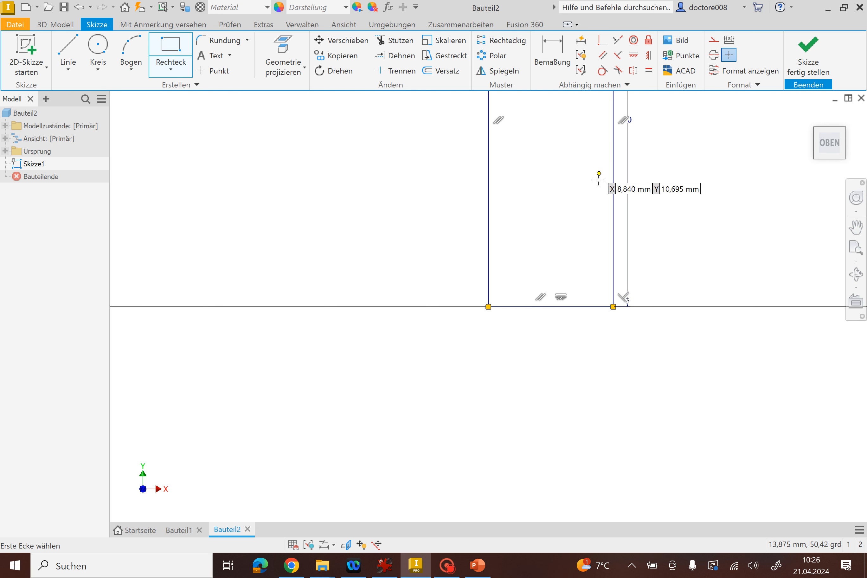
Bring the whole rectangle into view and examine its dimensions and geometric constraints.
scroll(596, 185, up, 3)
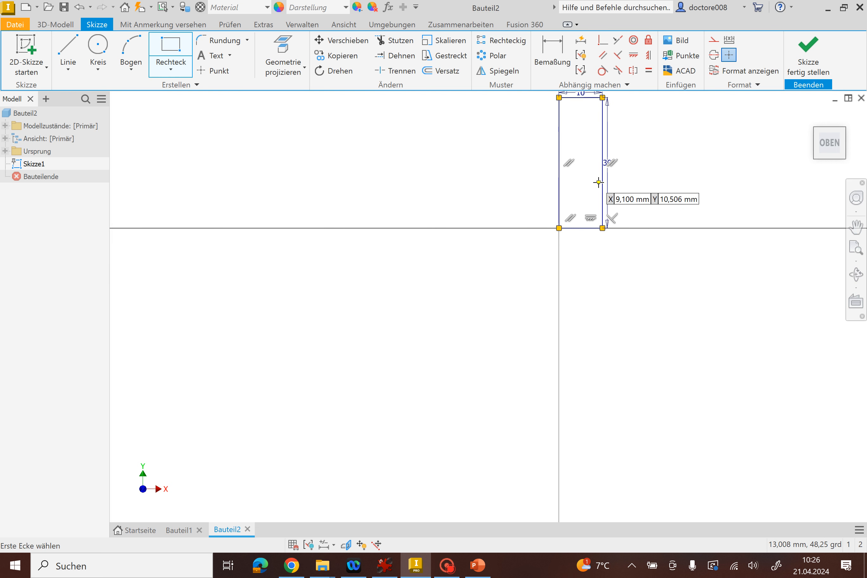
scroll(598, 181, down, 3)
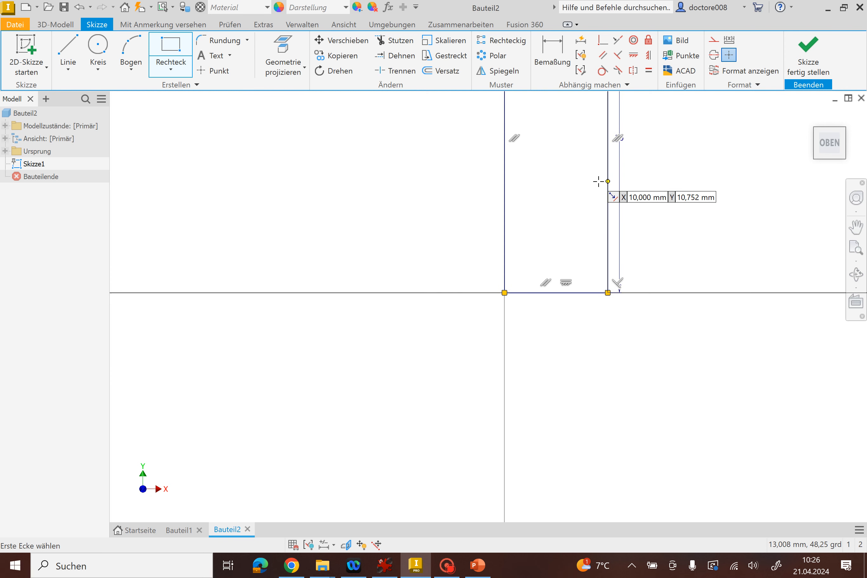
scroll(599, 179, up, 4)
scroll(598, 175, down, 5)
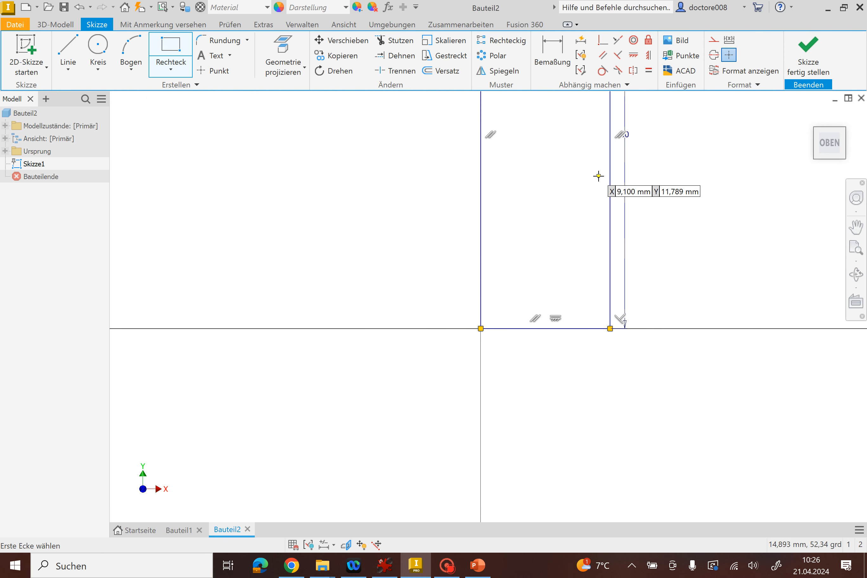
scroll(598, 175, up, 4)
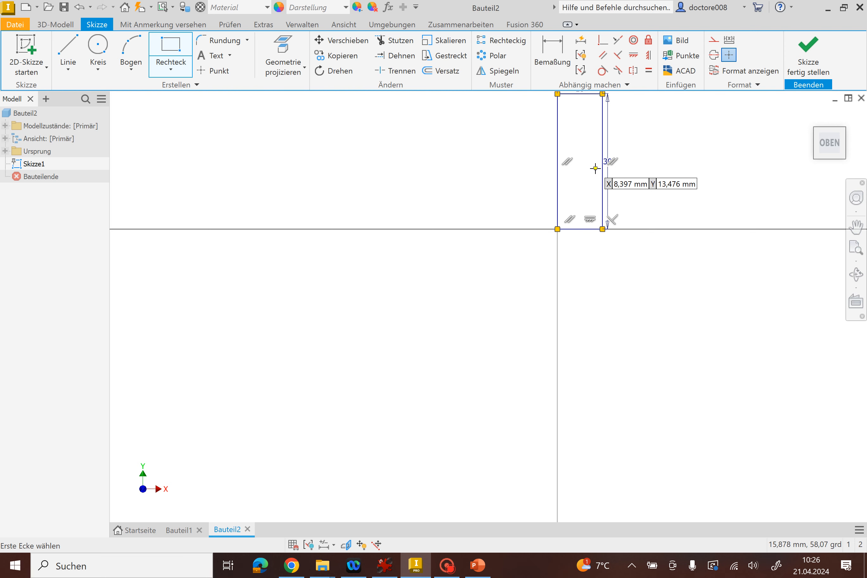
mouse_move(595, 168)
middle_down()
mouse_move(568, 196)
mouse_move(517, 222)
mouse_move(459, 278)
mouse_move(491, 312)
mouse_move(556, 262)
mouse_move(512, 291)
middle_up()
click(855, 227)
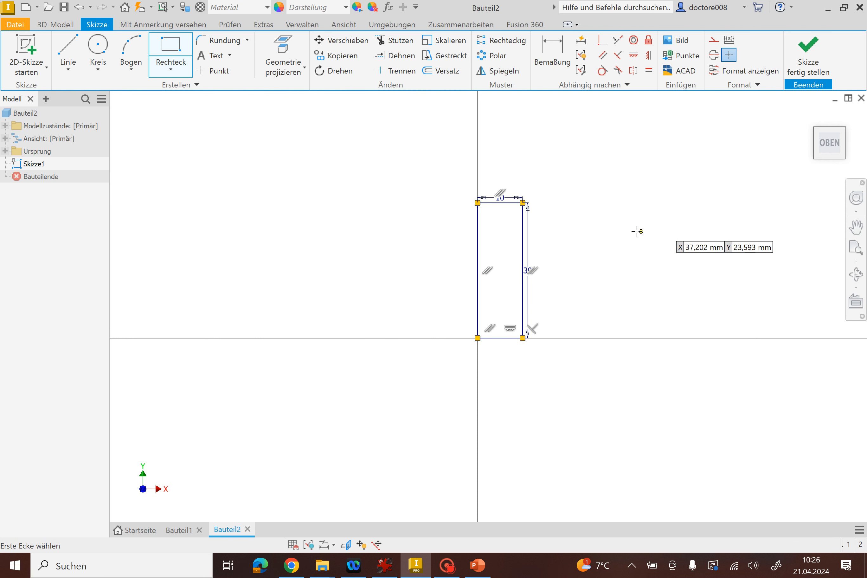
scroll(569, 217, down, 3)
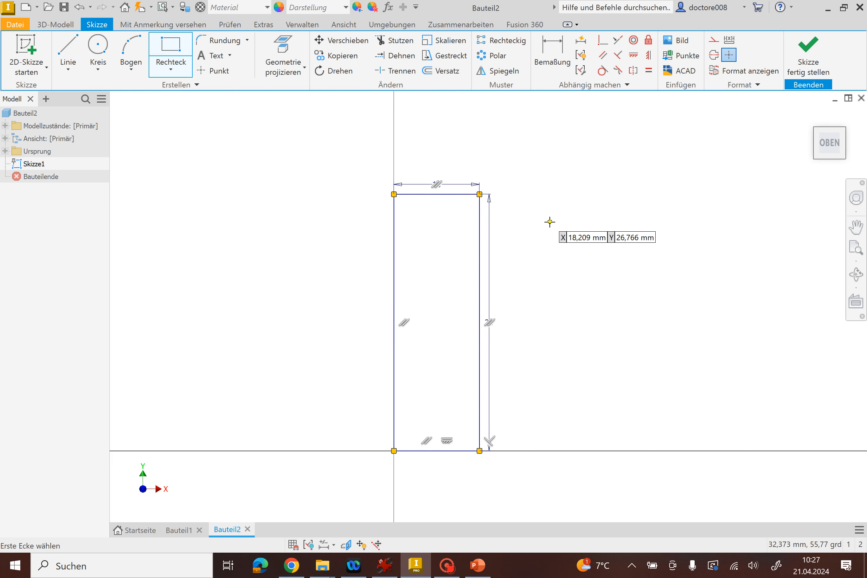
Finish the rectangle sketch and start a Revolve of its profile about the rectangle's vertical edge at the origin.
scroll(549, 222, down, 3)
scroll(549, 222, up, 2)
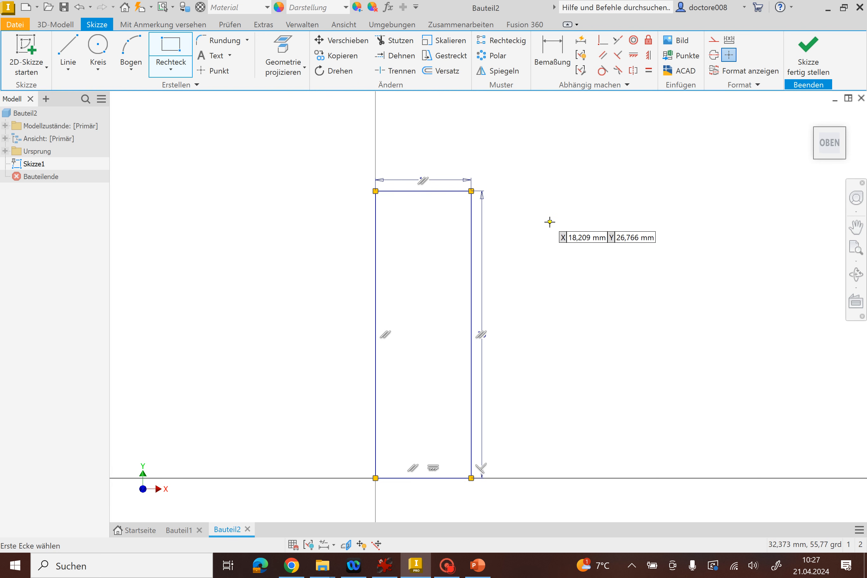
middle_drag(549, 222, 526, 221)
mouse_move(488, 216)
middle_down()
mouse_move(683, 215)
mouse_move(513, 204)
mouse_move(664, 206)
mouse_move(584, 199)
middle_up()
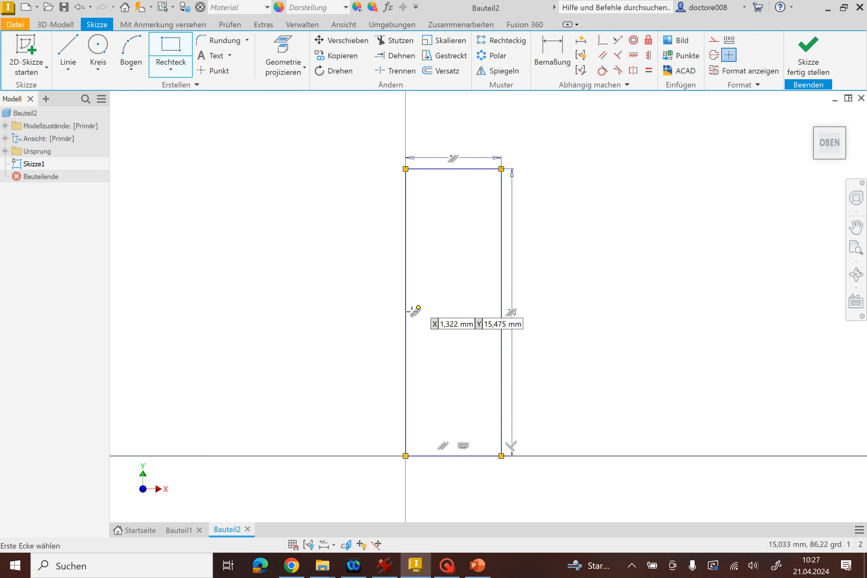
click(806, 66)
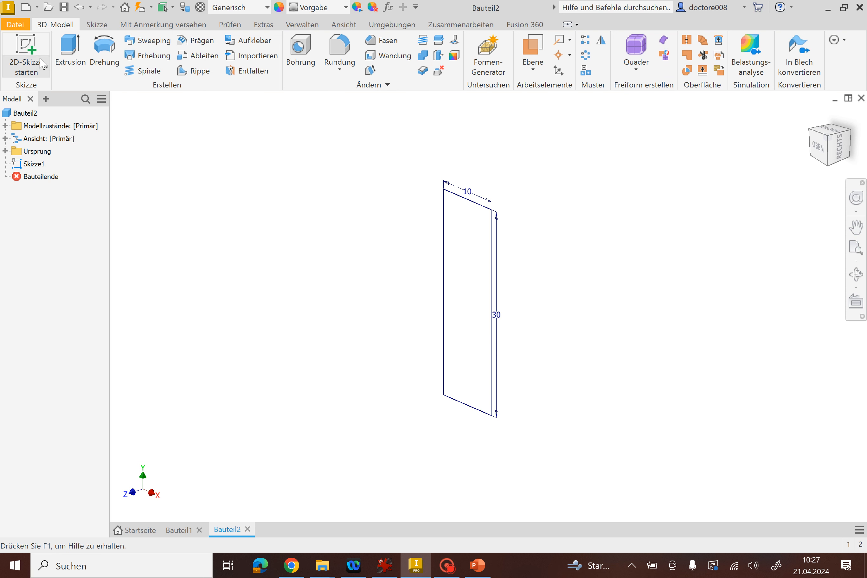
click(105, 52)
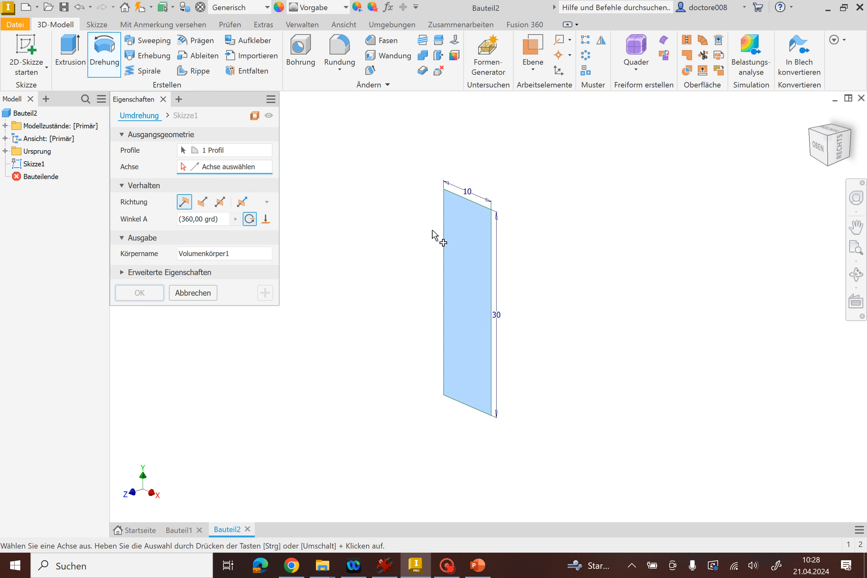
click(443, 242)
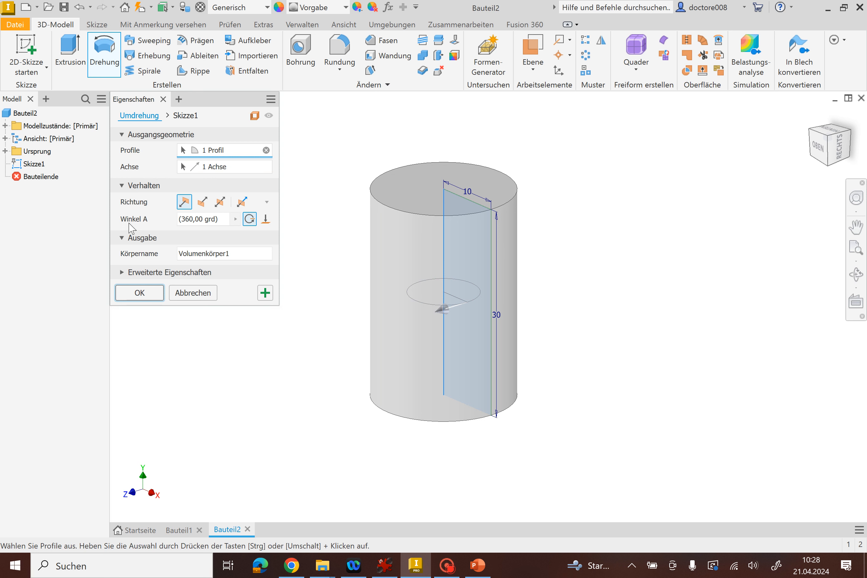
Preview the revolution of the rectangle with an angle of 180°.
click(223, 218)
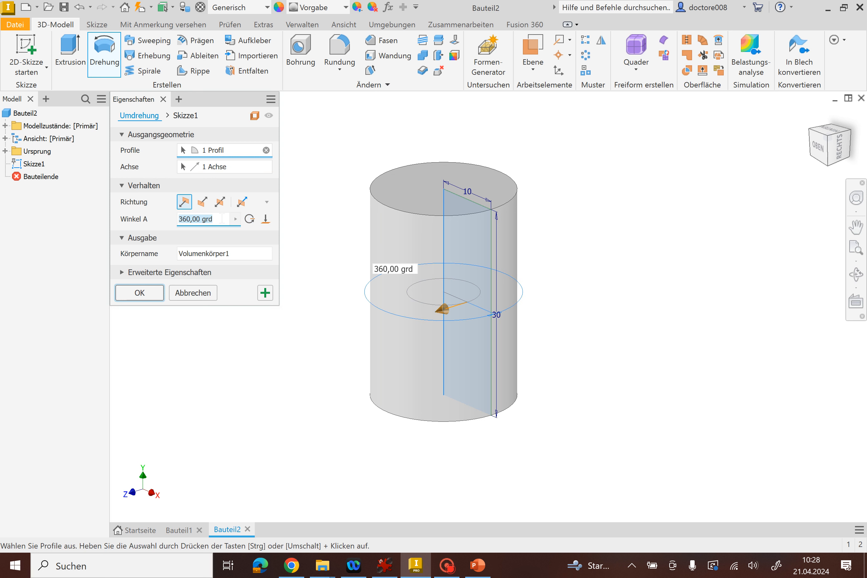
text(1)
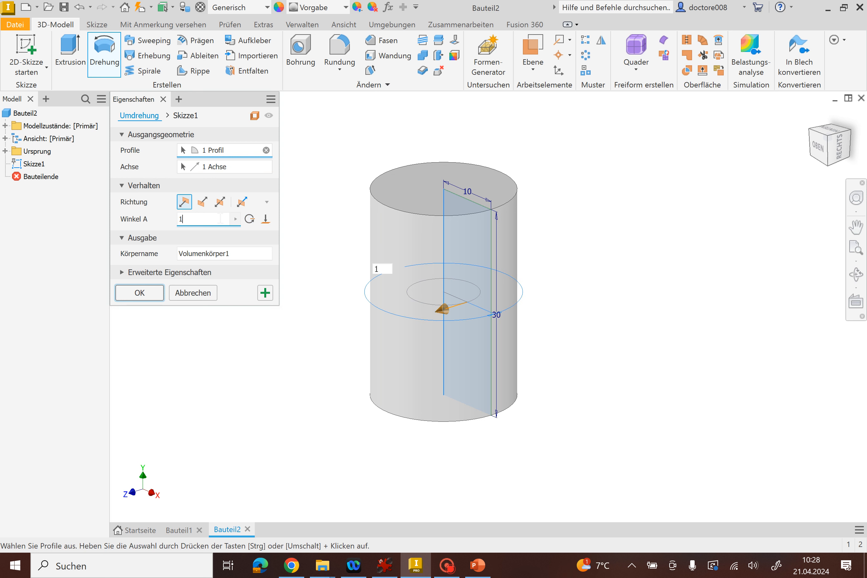
text(80)
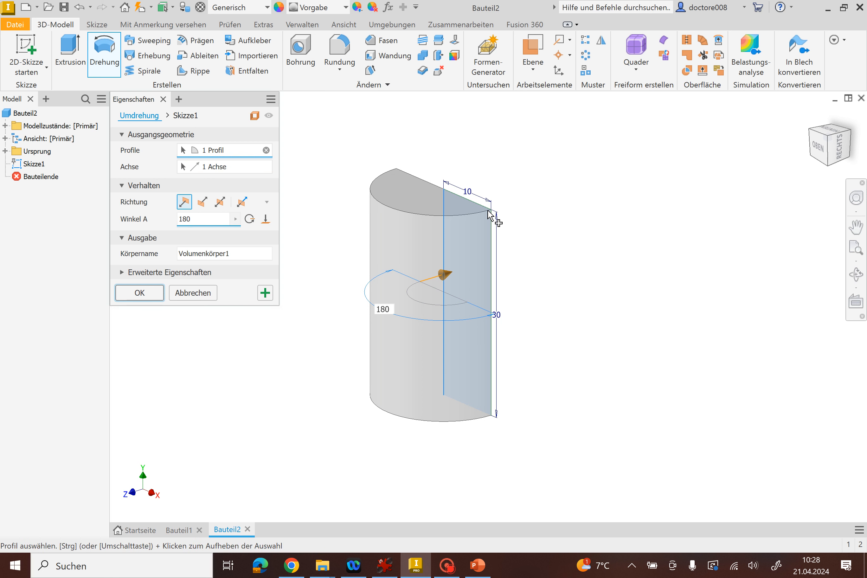
Set the revolve angle to 360° and complete the solid cylinder.
double_click(194, 219)
text(360)
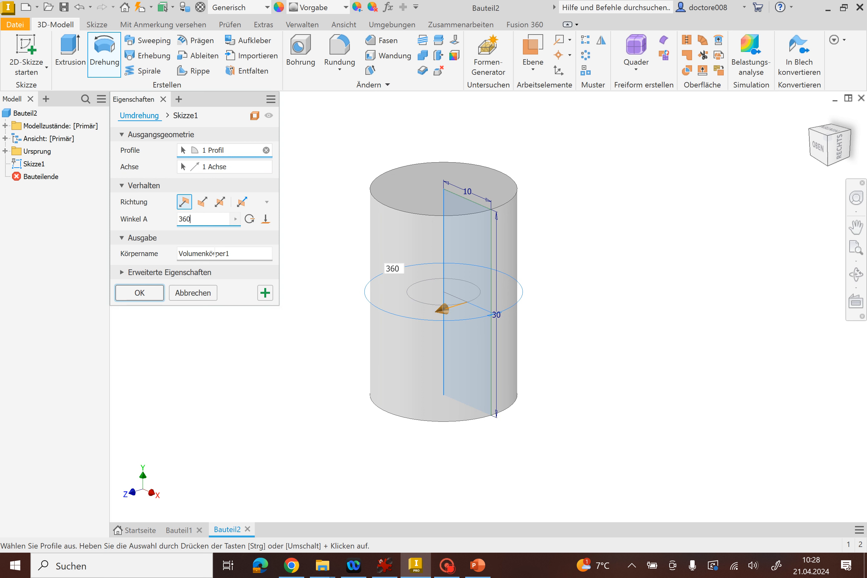
click(149, 294)
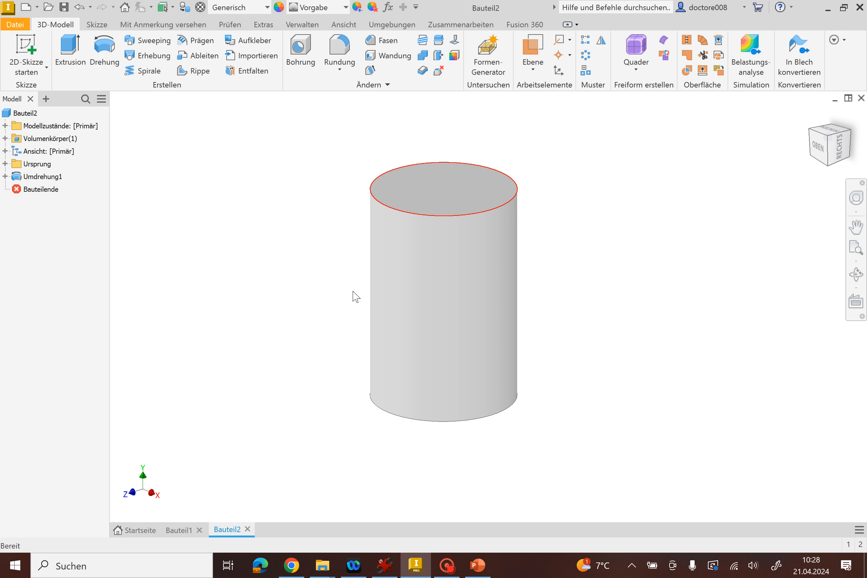
Compare the extruded cylinder in Bauteil1 with the revolved one in Bauteil2, and expand the revolve feature to show its sketch.
click(179, 530)
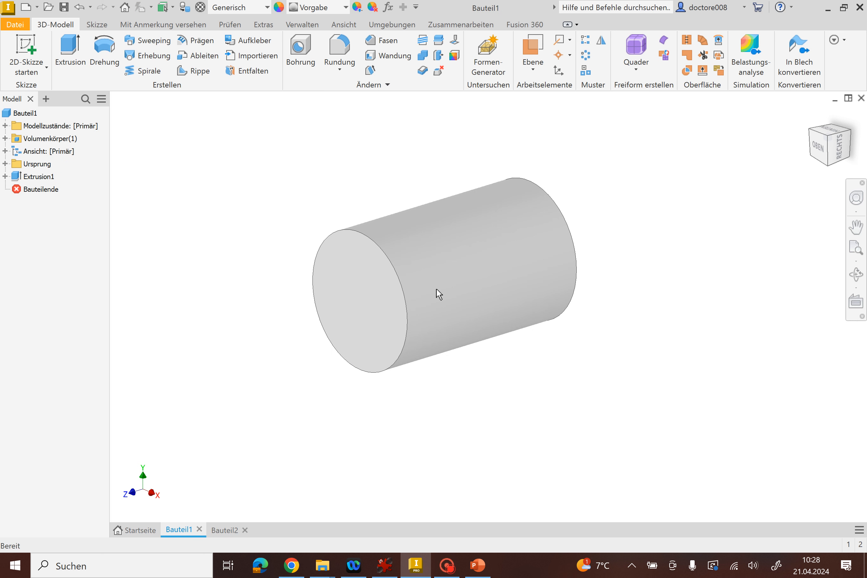
click(226, 530)
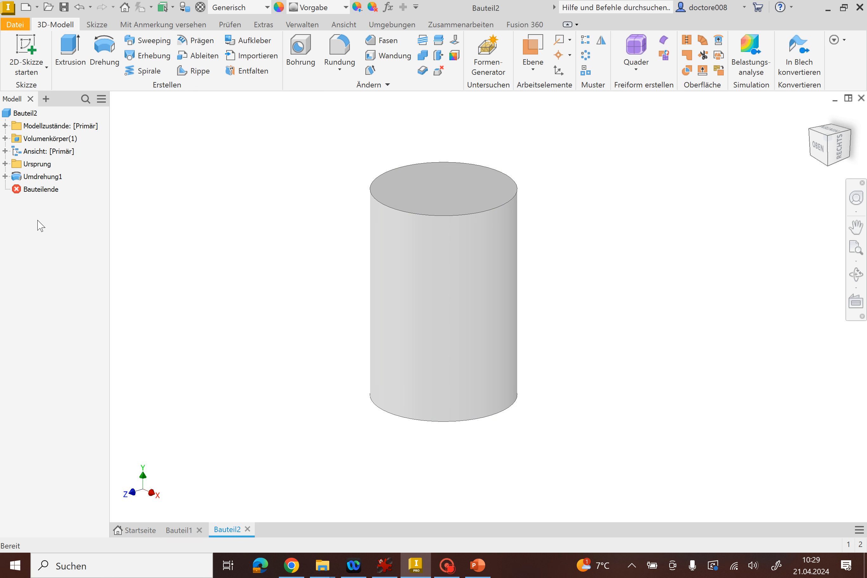
click(5, 177)
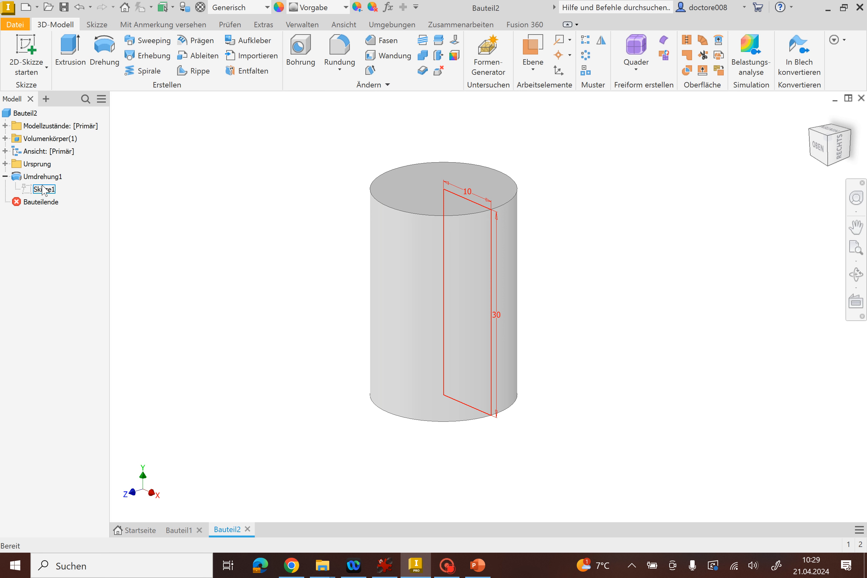
click(5, 177)
click(5, 177)
Edit the revolve feature's sketch, set the rectangle's height to 40 mm, and finish the sketch to update the cylinder.
double_click(44, 189)
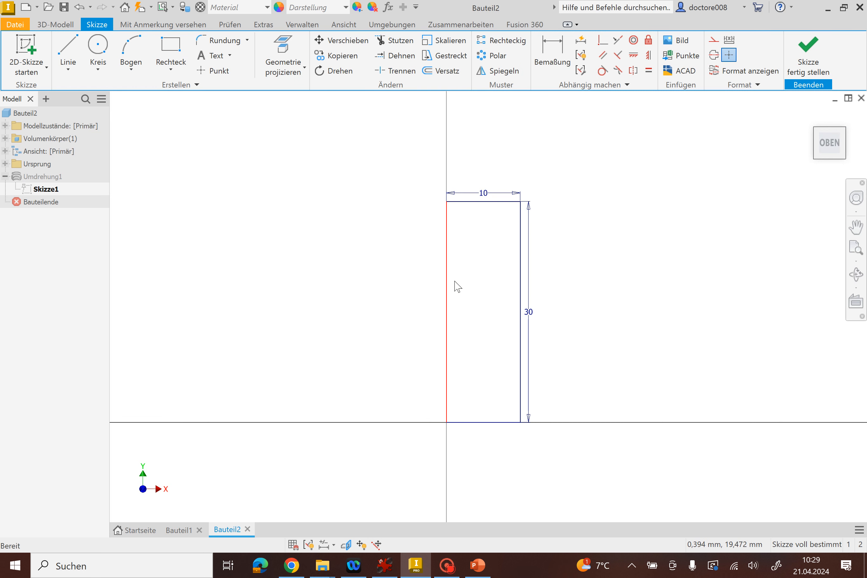
double_click(530, 314)
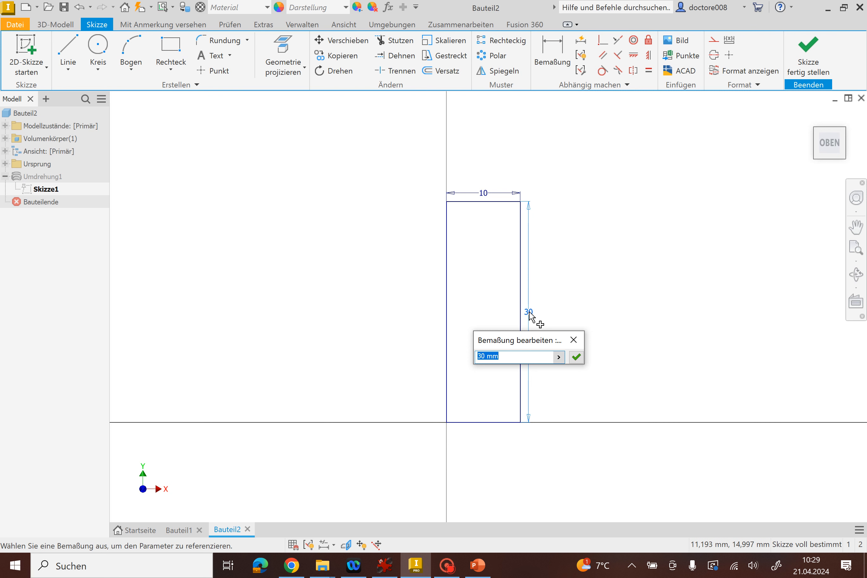
text(40)
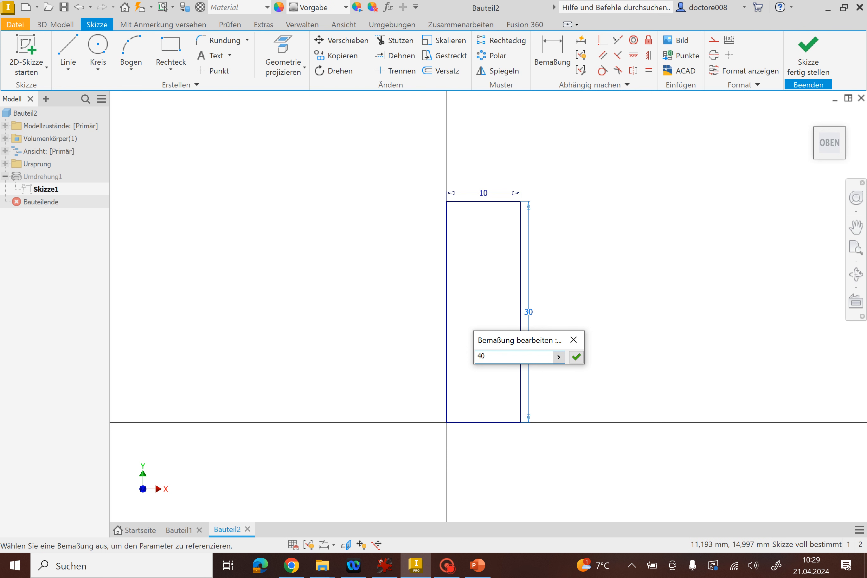
key(Return)
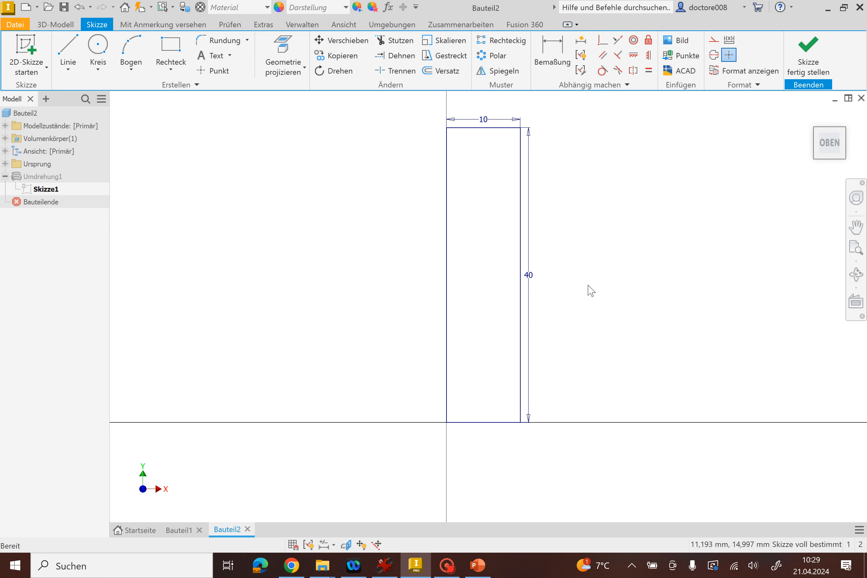
click(807, 59)
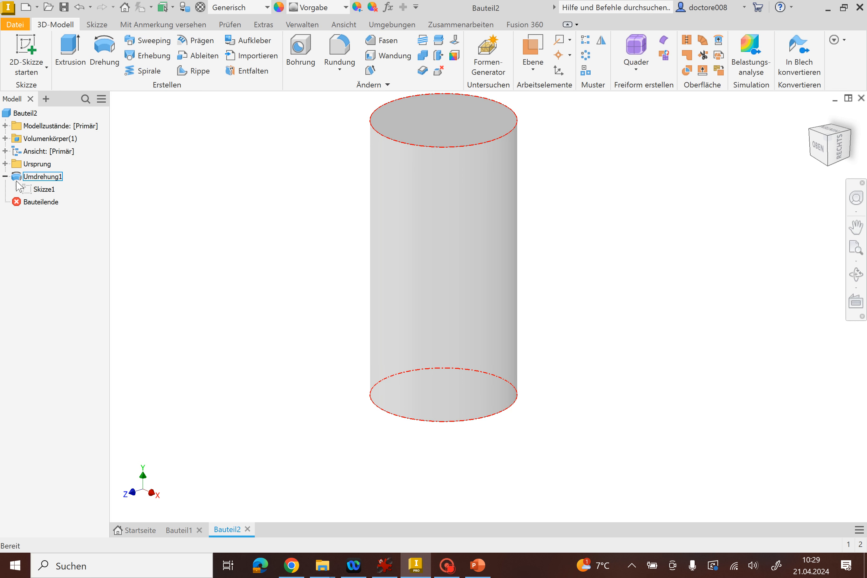
click(5, 176)
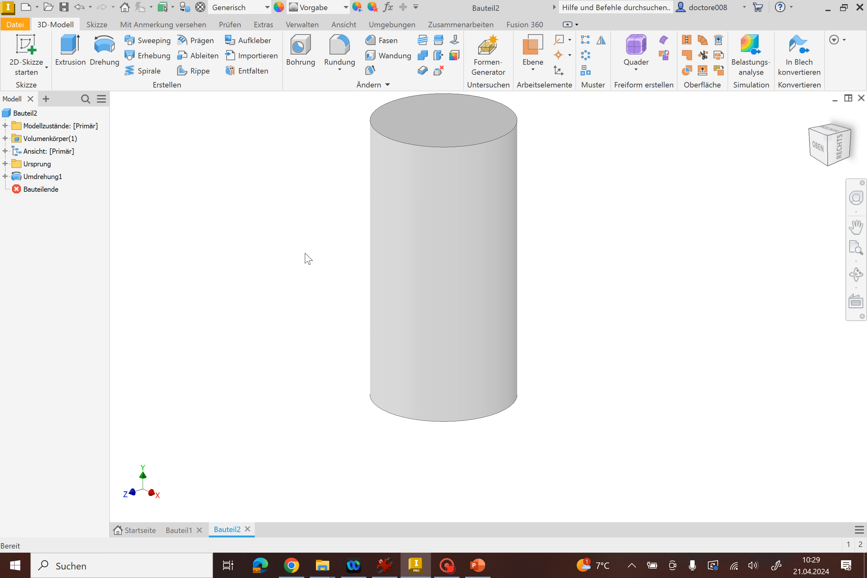
middle_drag(308, 258, 308, 287)
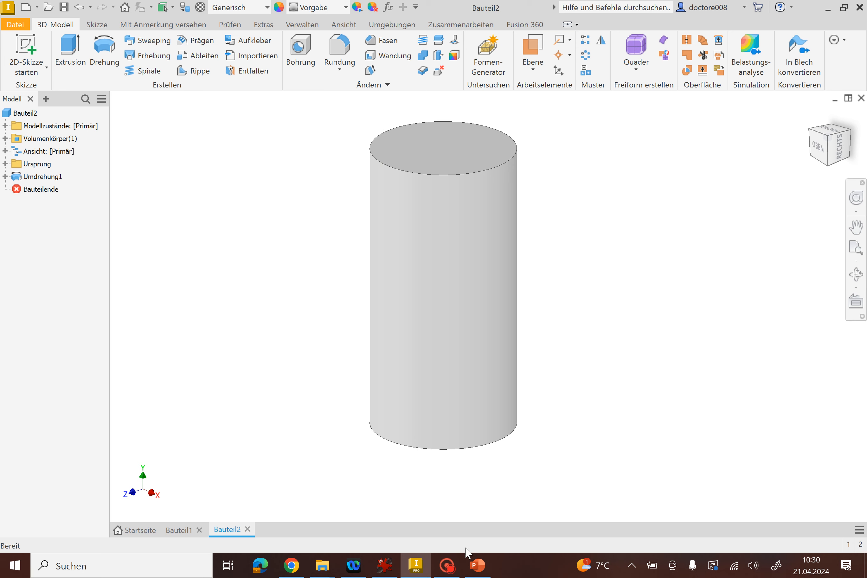
Switch to the PowerPoint presentation and view the universal joint exercise overview and the slide on the two bolts.
click(475, 564)
click(83, 318)
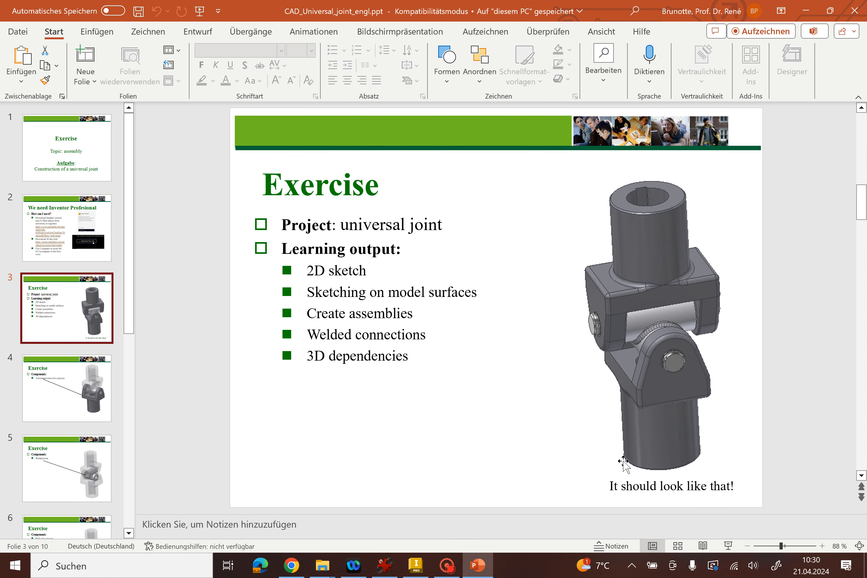
scroll(37, 418, down, 3)
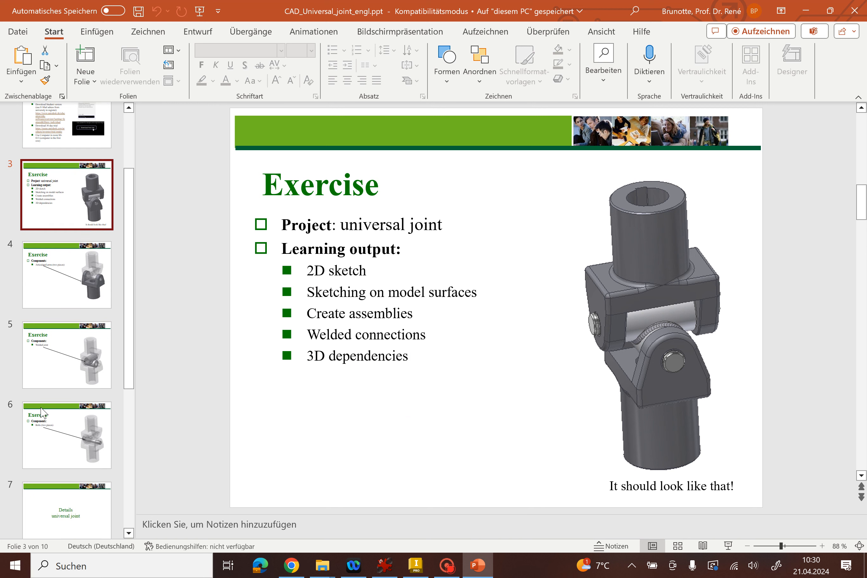
click(67, 445)
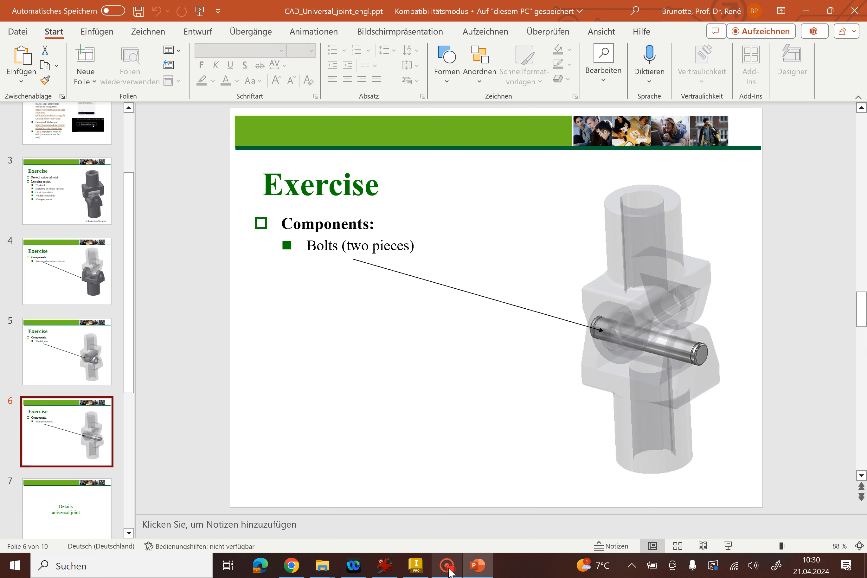
mouse_move(444, 570)
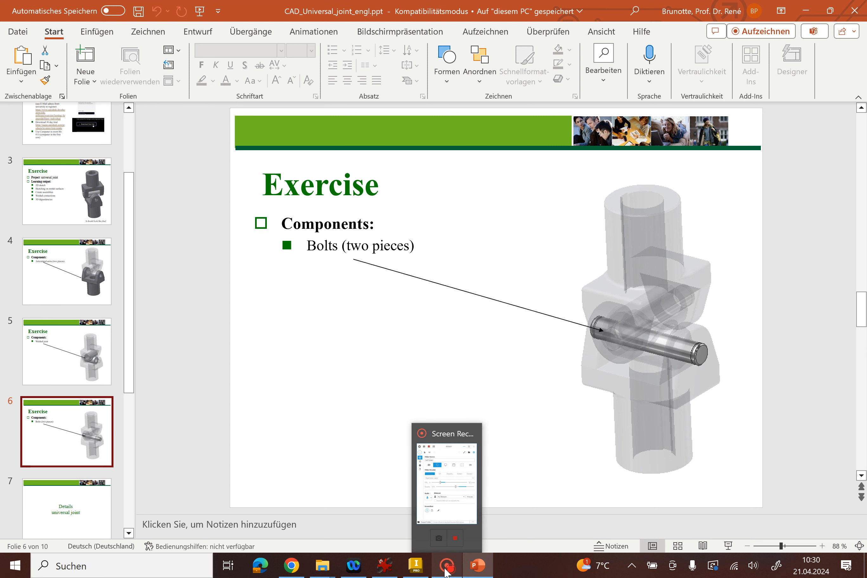